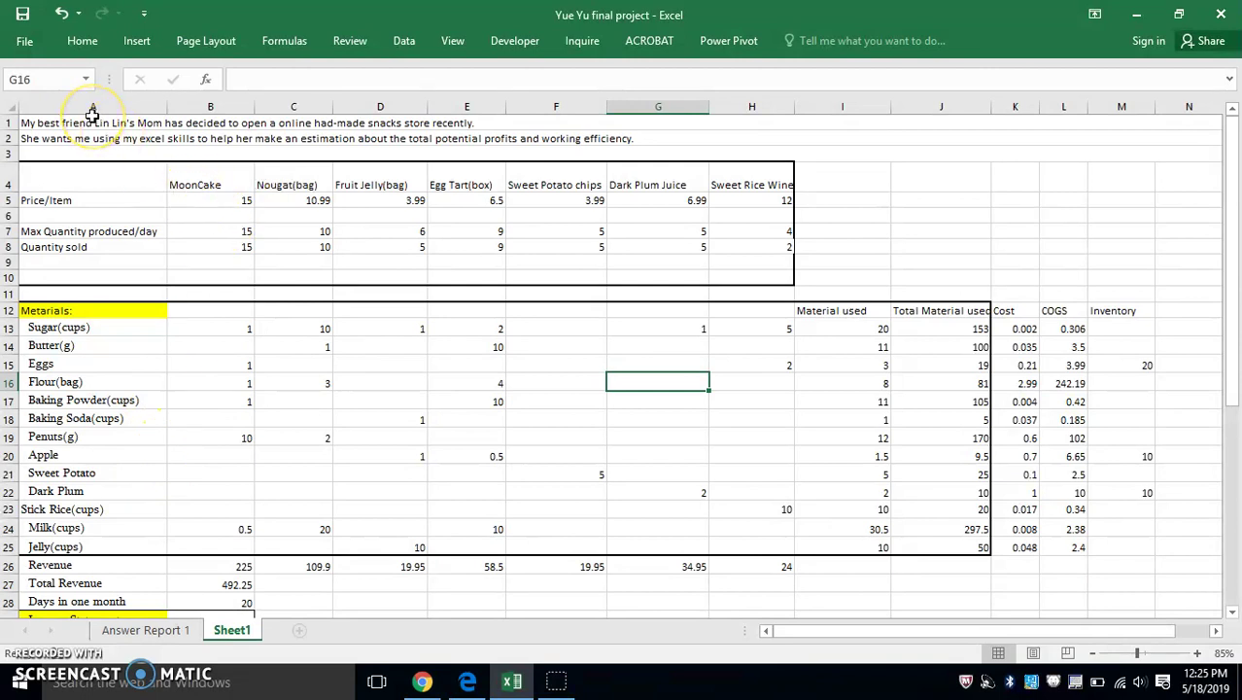
Step: Enable the Solver Add-in among the available Excel add-ins
left_click(36, 43)
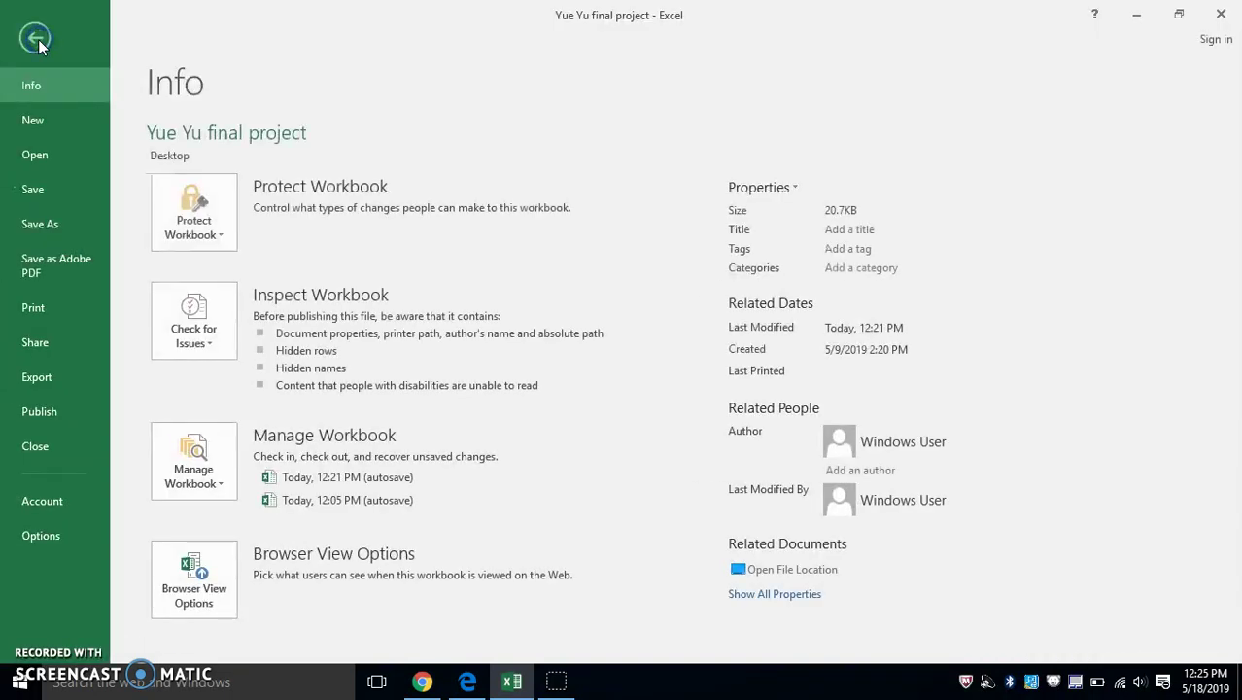
left_click(41, 536)
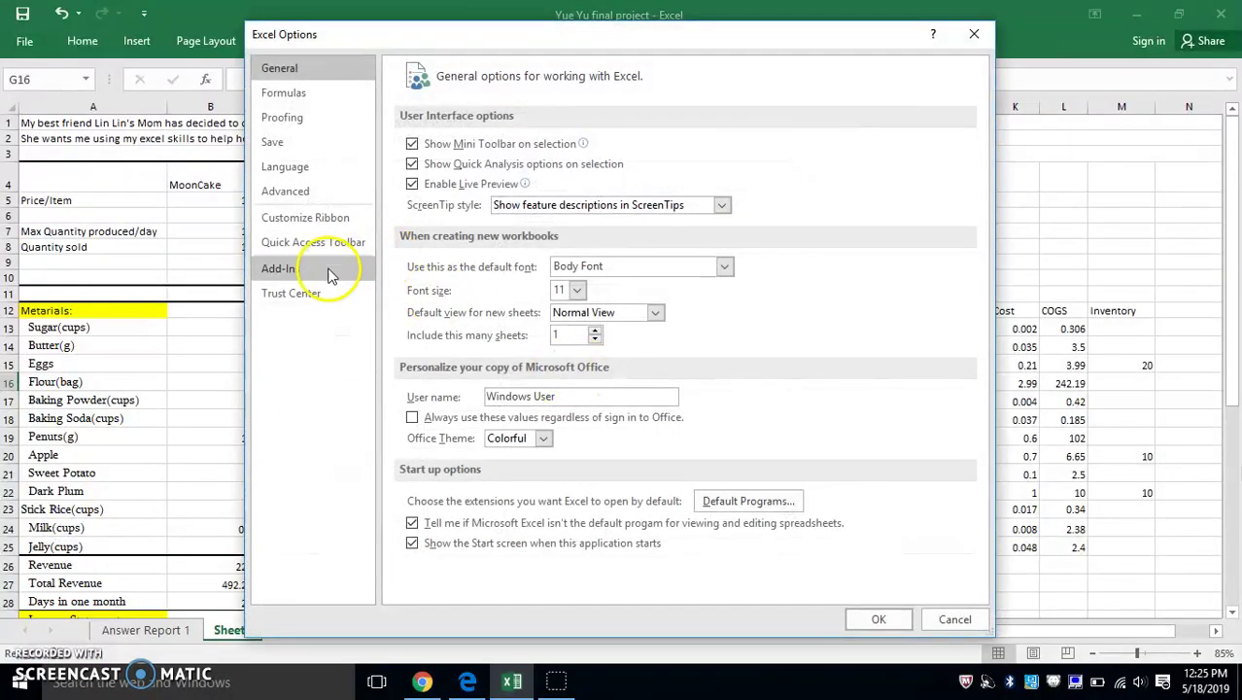
left_click(328, 276)
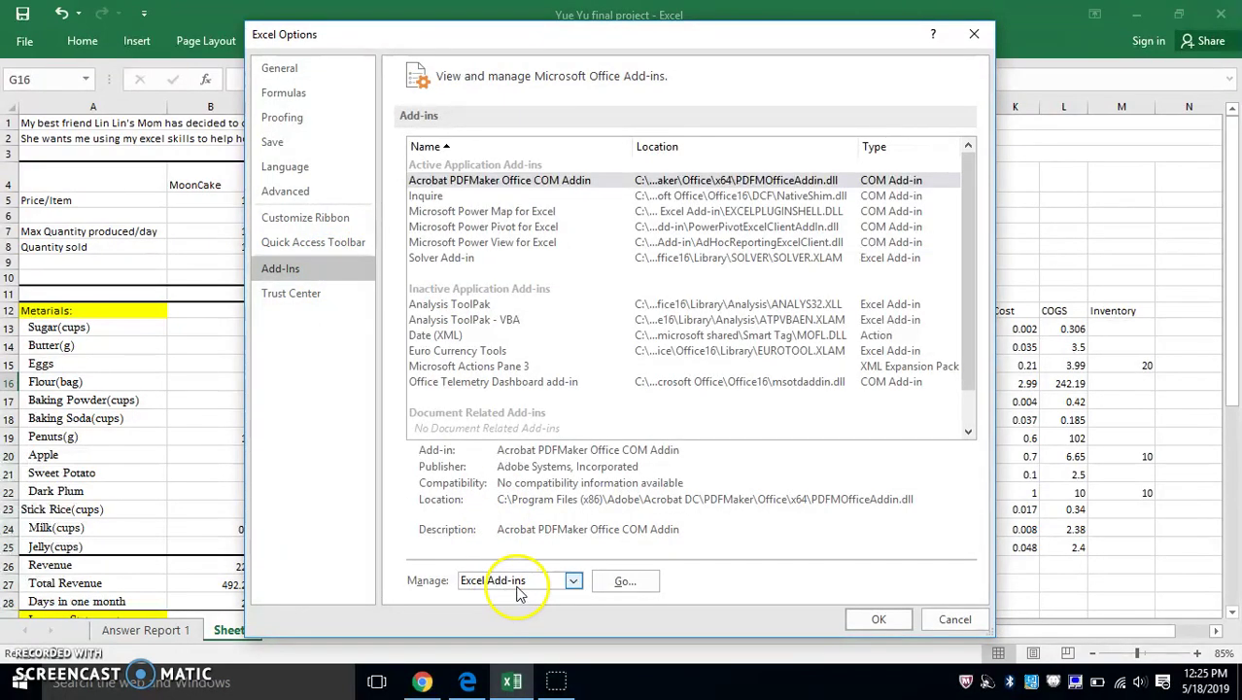
left_click(629, 585)
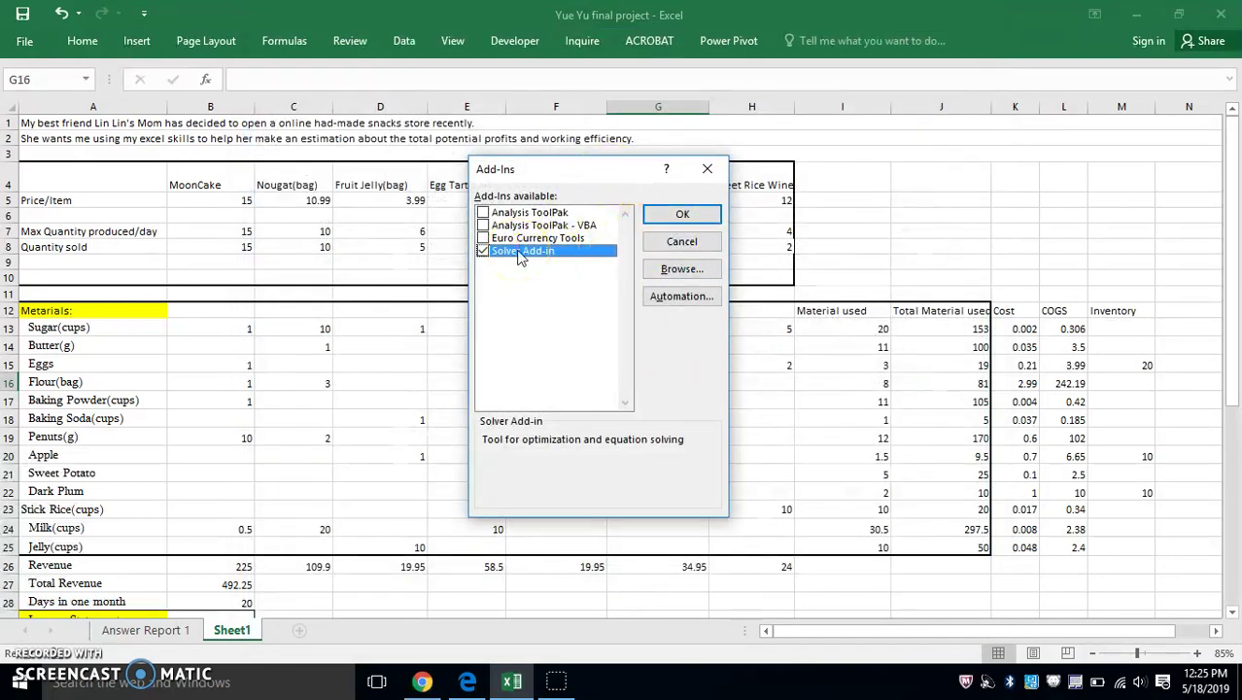
left_click(664, 222)
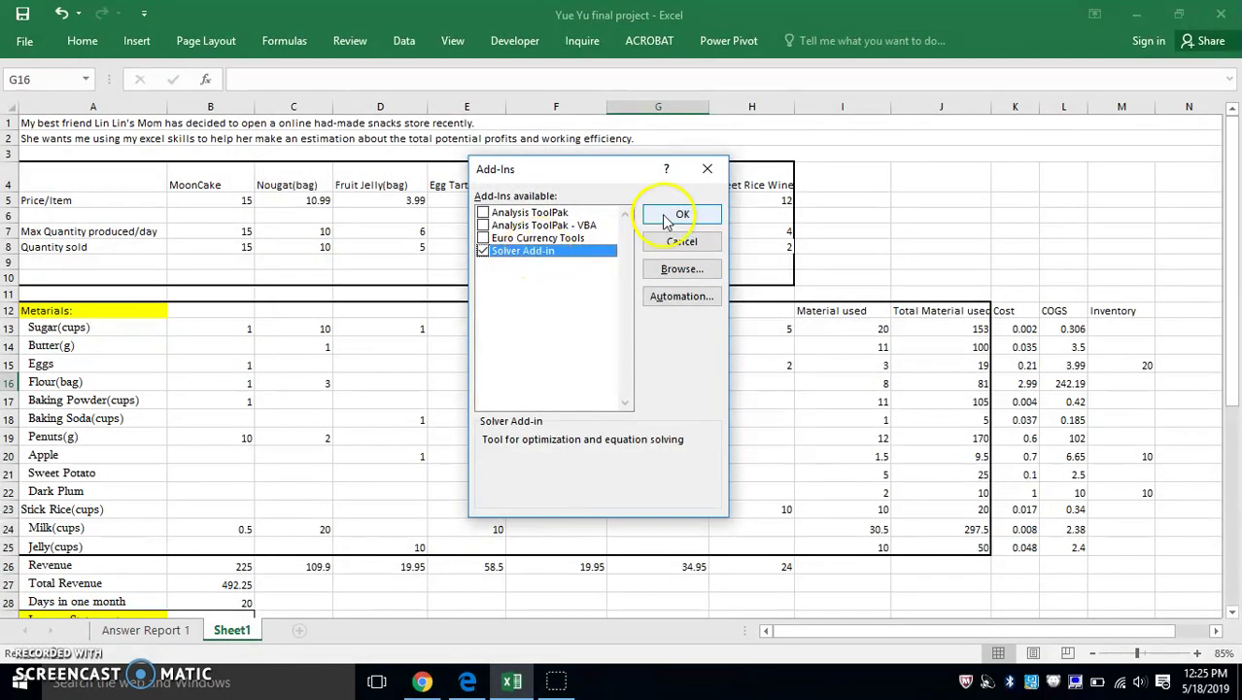
Step: Set up Solver to maximize the total revenue in B27 by changing the quantities sold in B8:H8
left_click(407, 42)
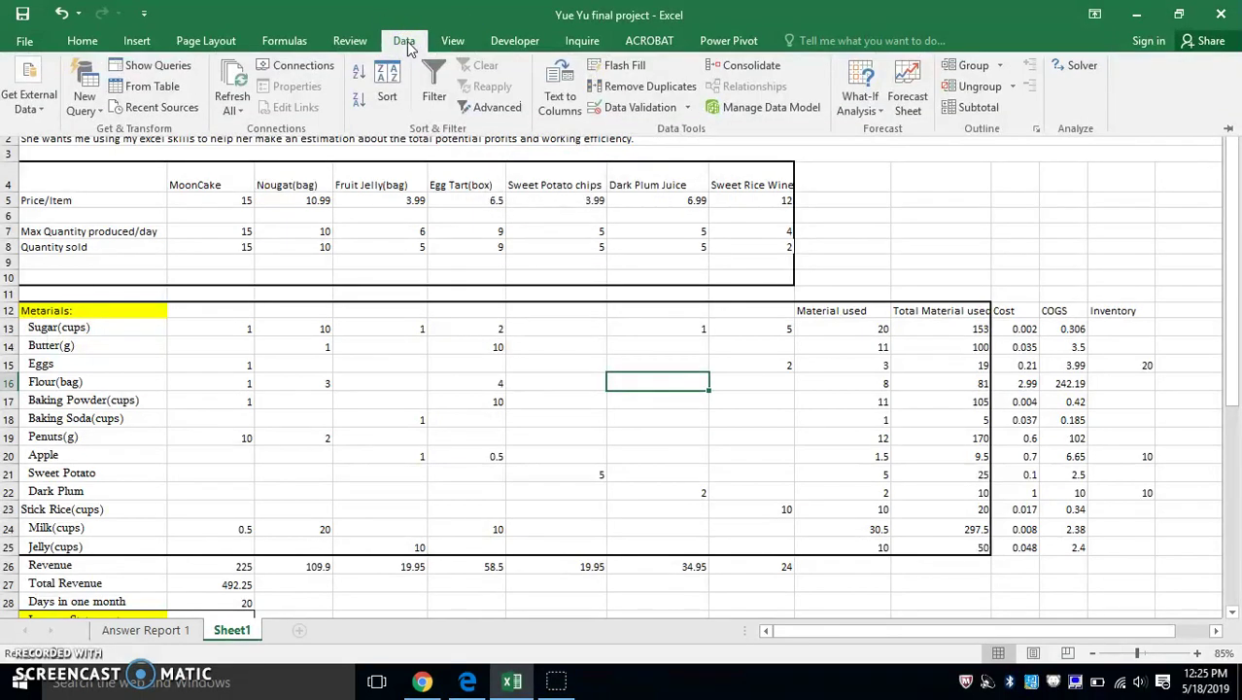
left_click(1087, 70)
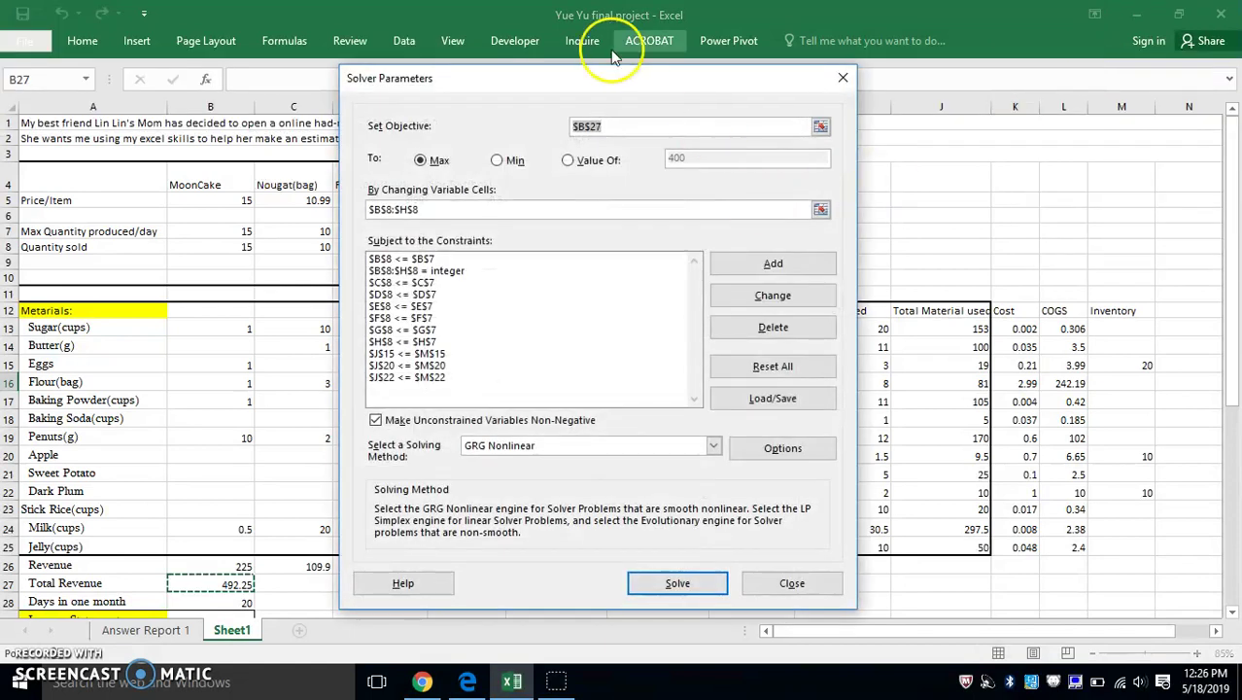
left_click_drag(594, 85, 856, 80)
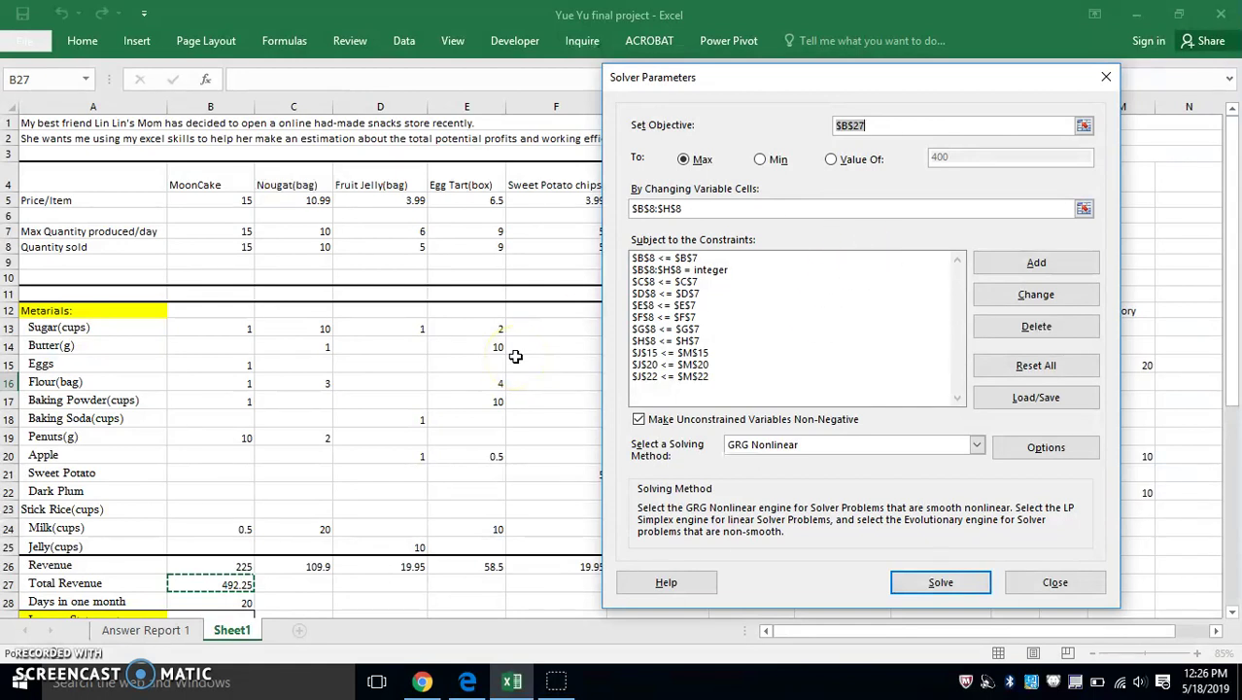
left_click(221, 579)
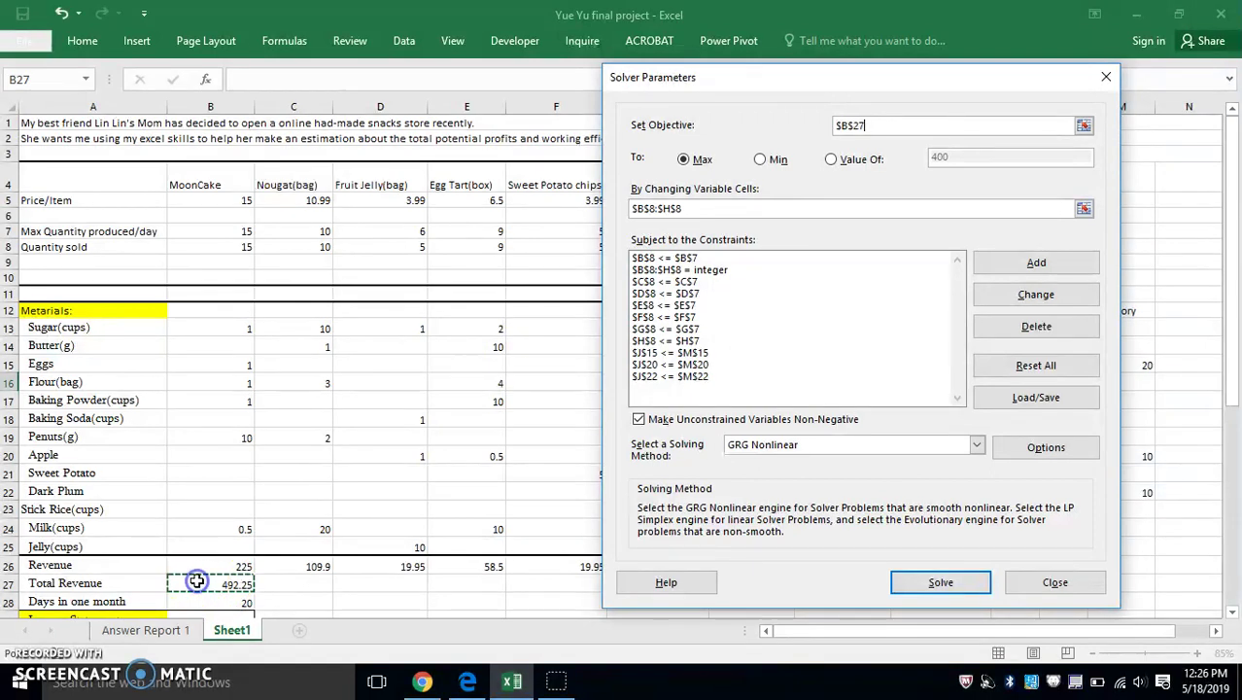
left_click(695, 167)
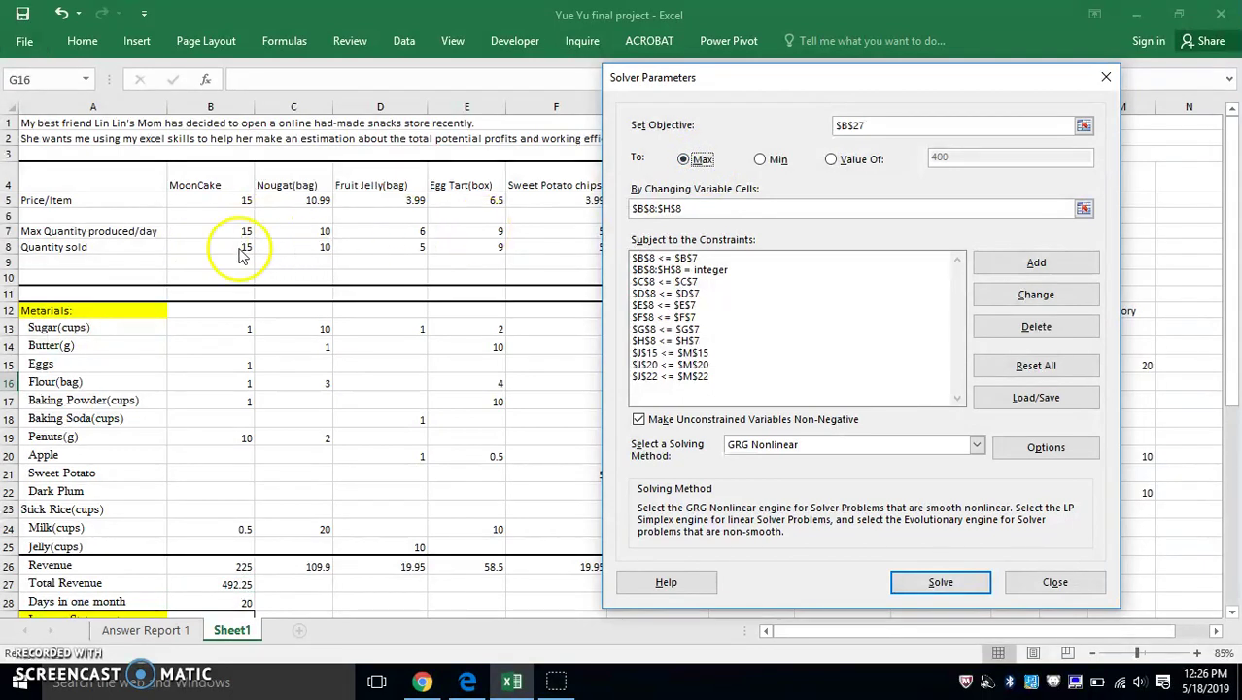
left_click(722, 209)
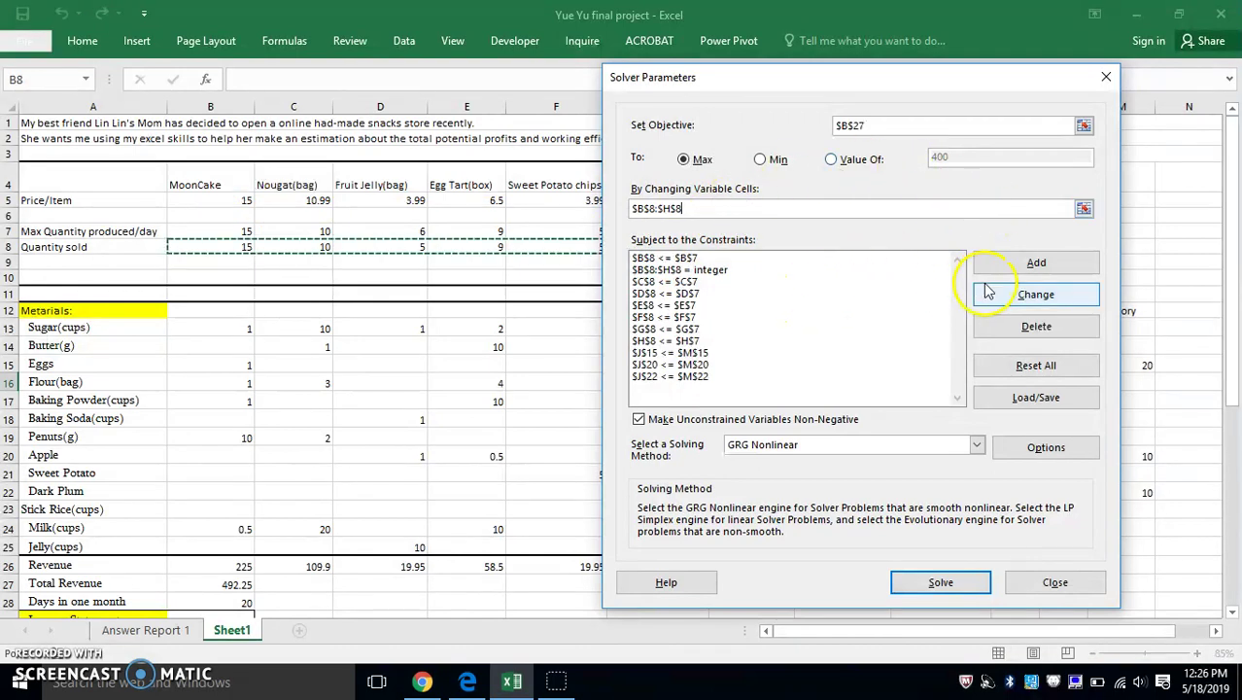
Step: Try to add a Solver constraint that requires the quantities sold in B8:H8 to be integers
left_click(667, 270)
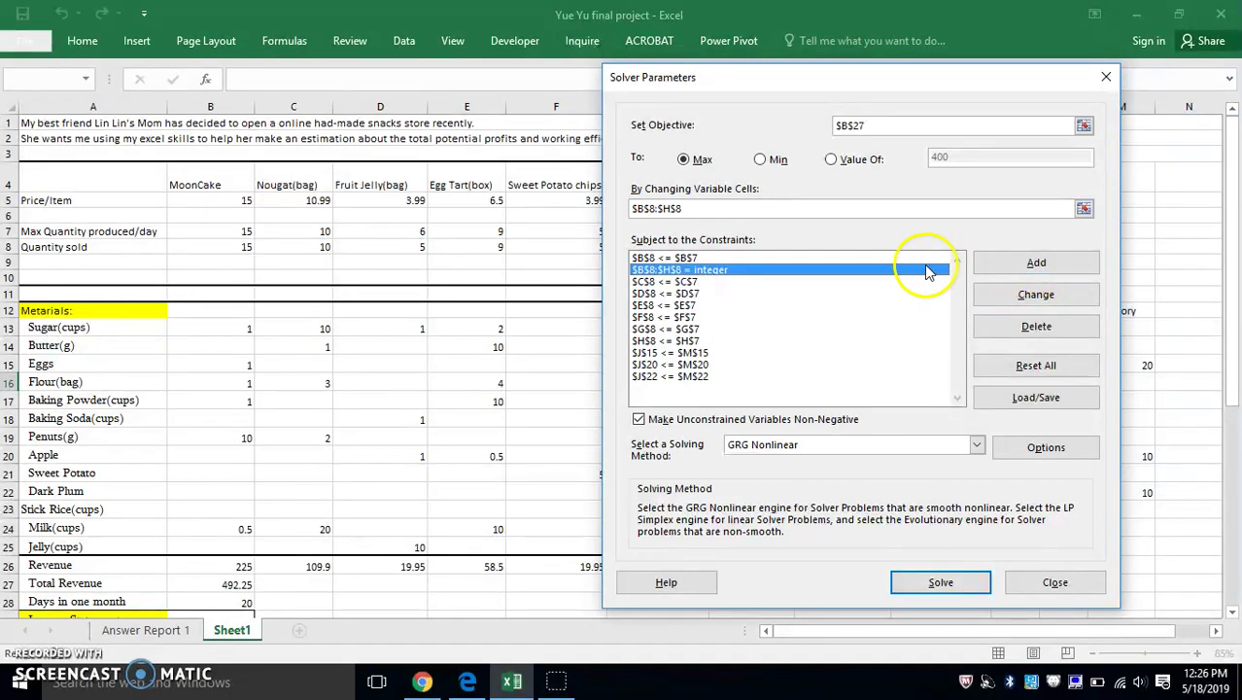
left_click(1011, 270)
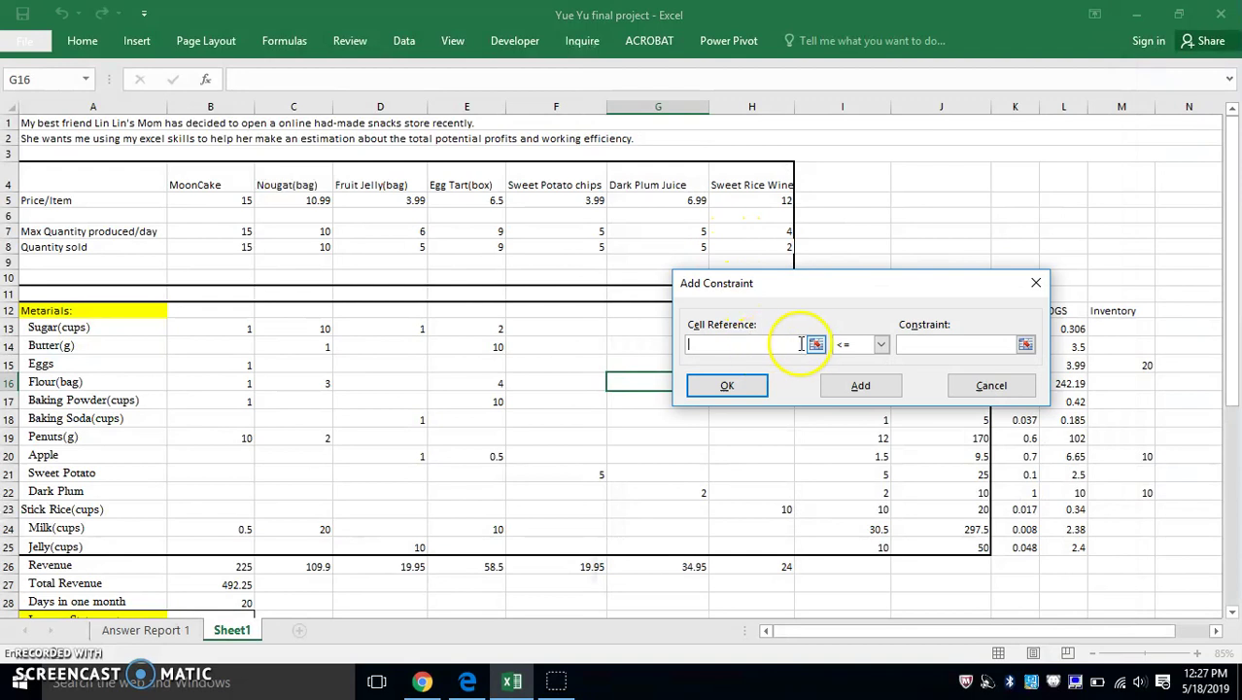
left_click(231, 243)
left_click_drag(230, 244, 731, 247)
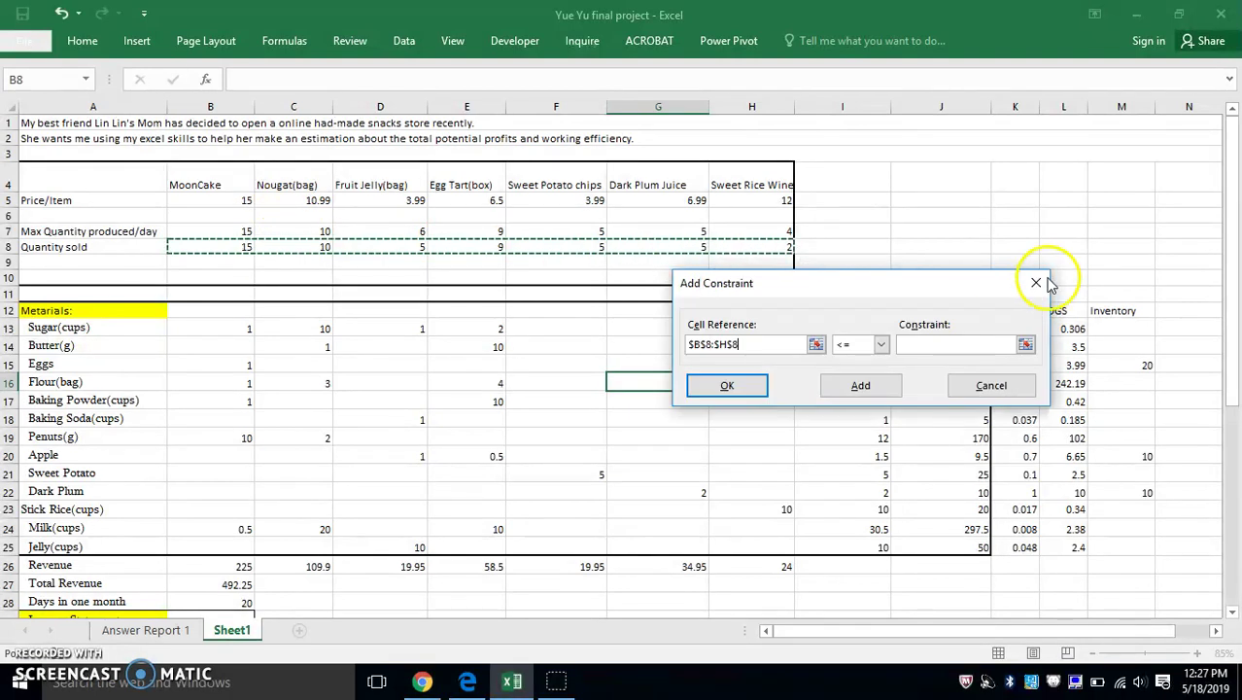
left_click(881, 345)
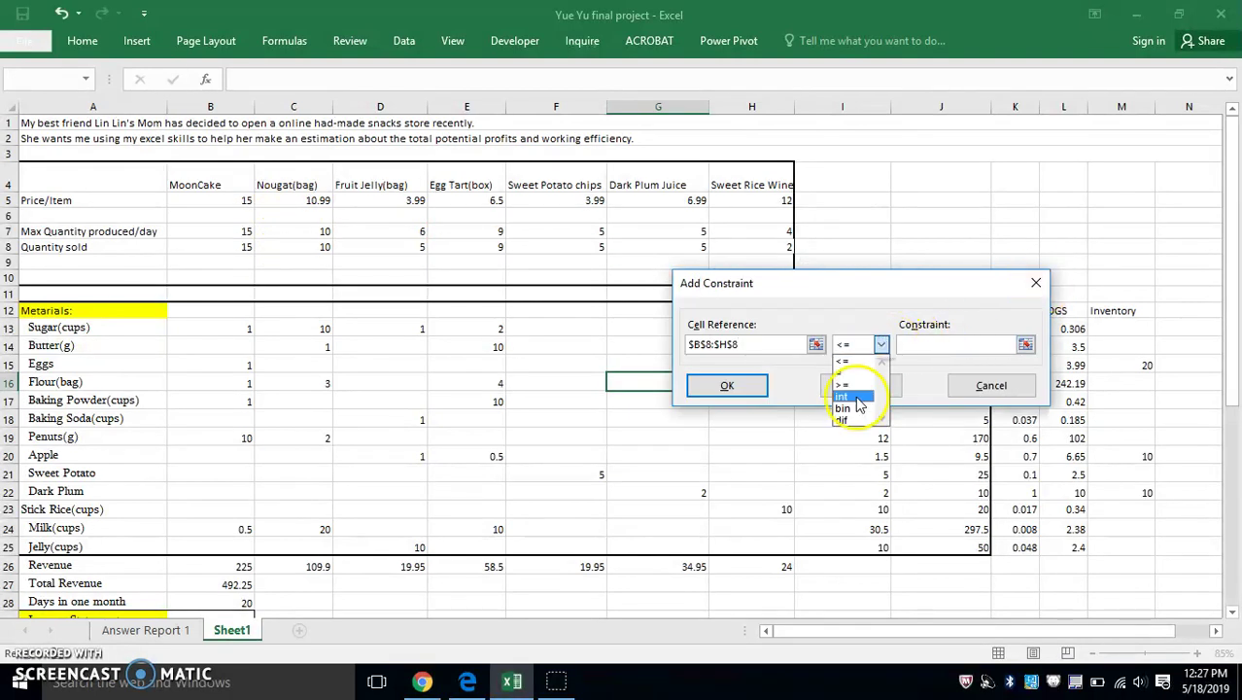
left_click(860, 397)
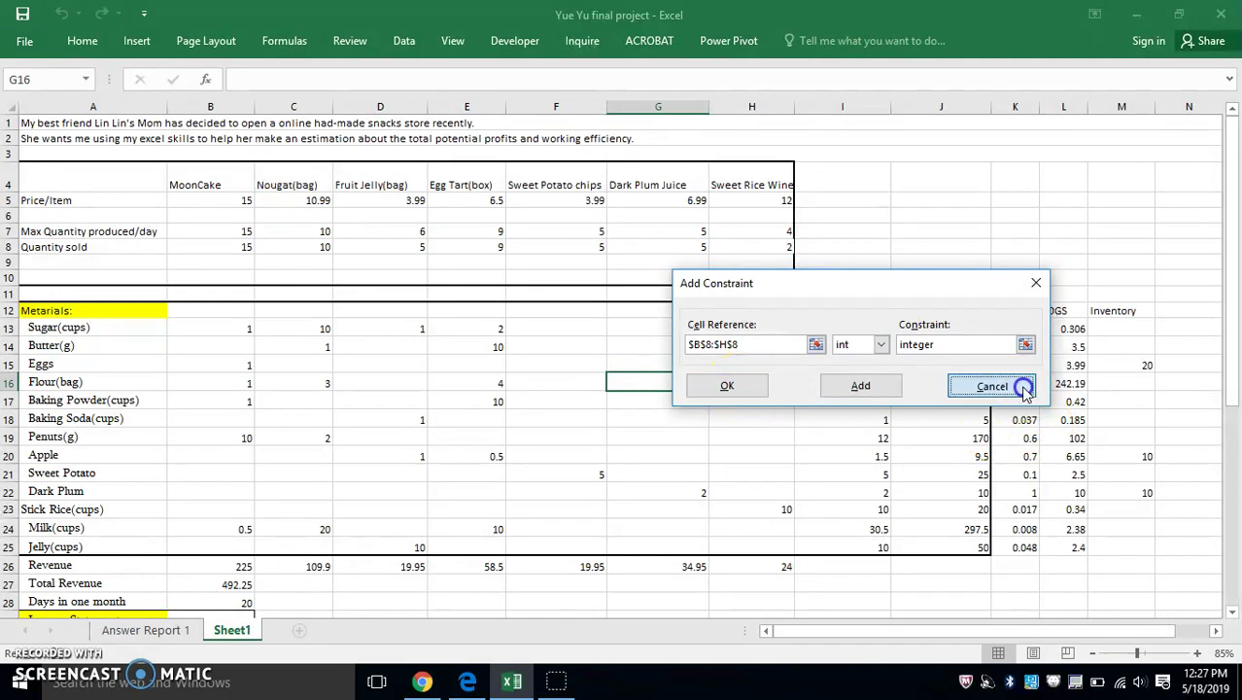
left_click(727, 386)
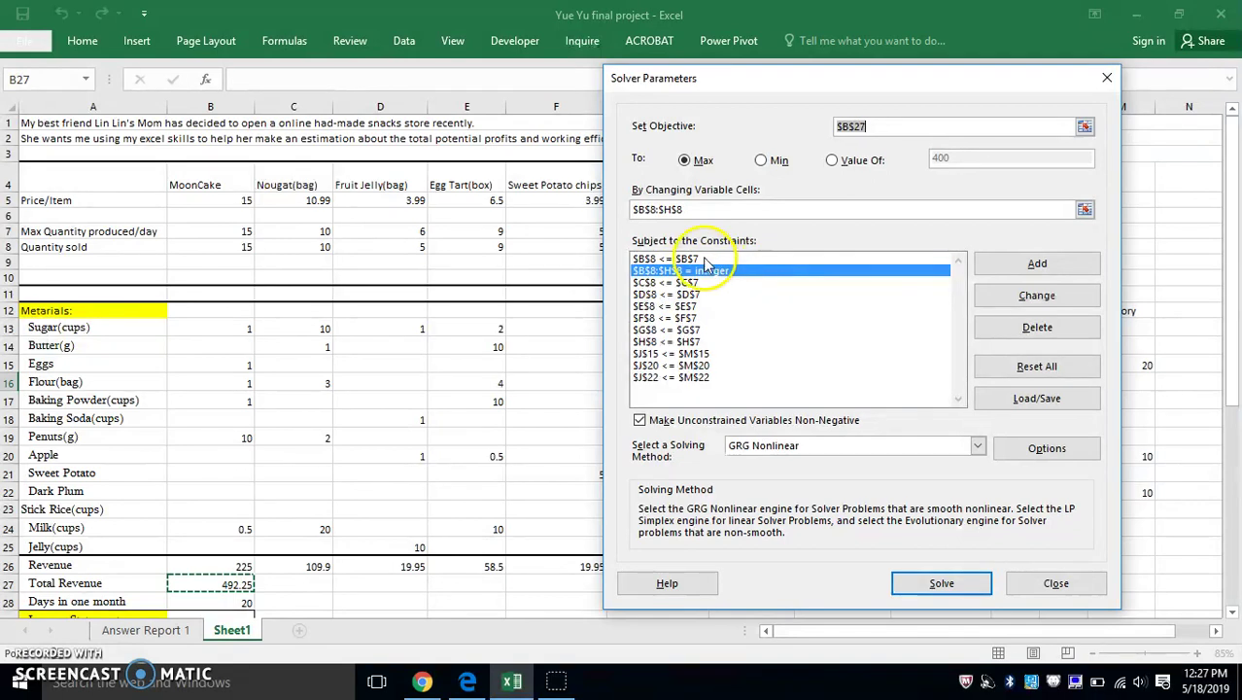
Step: Try to add a constraint keeping the MoonCake quantity sold in B8 at or below its maximum in B7
left_click(706, 260)
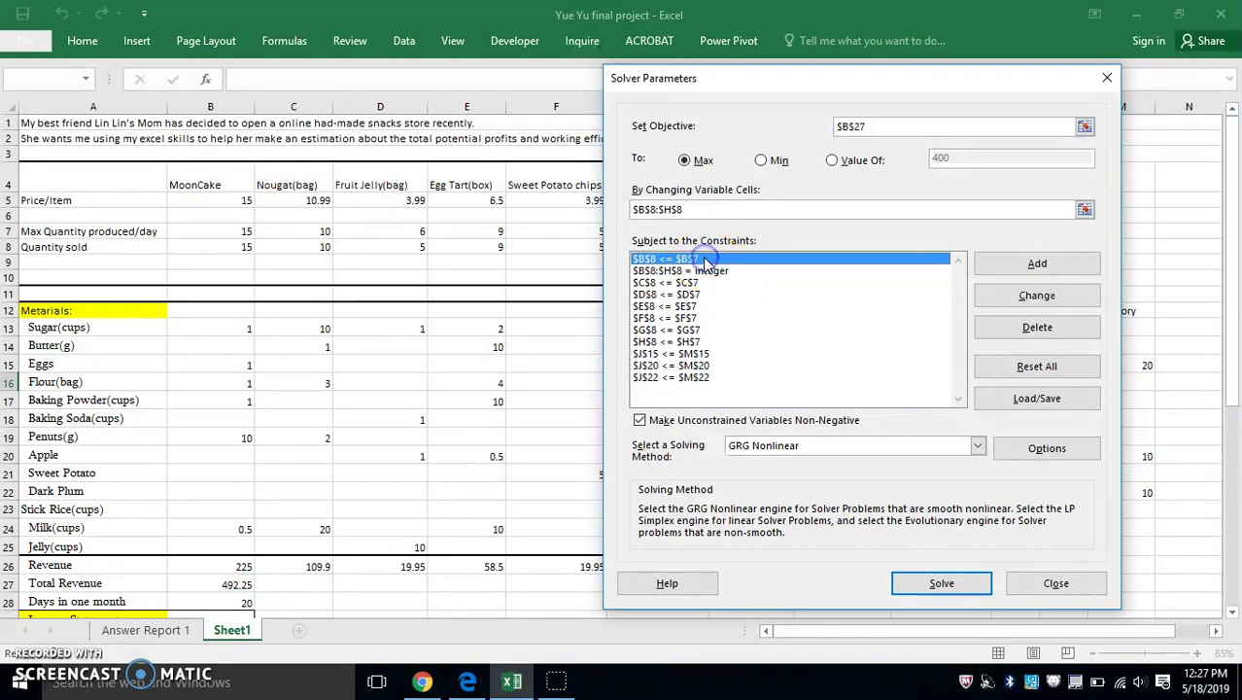
left_click(1023, 271)
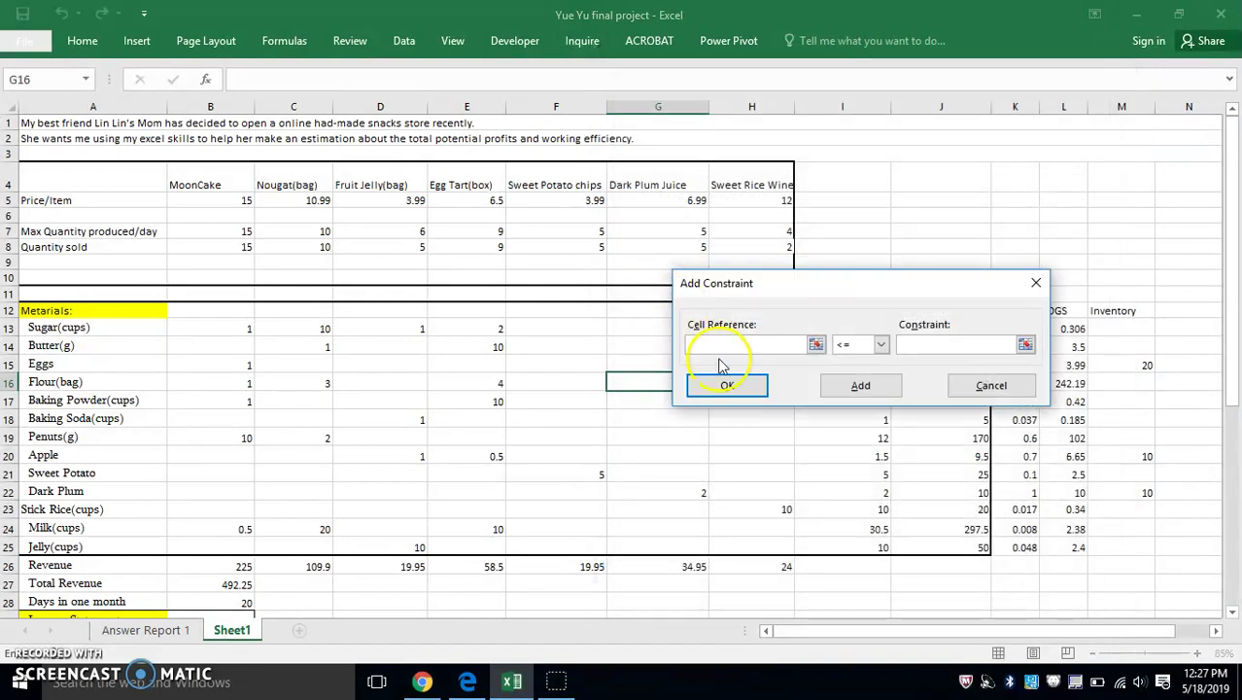
left_click(232, 250)
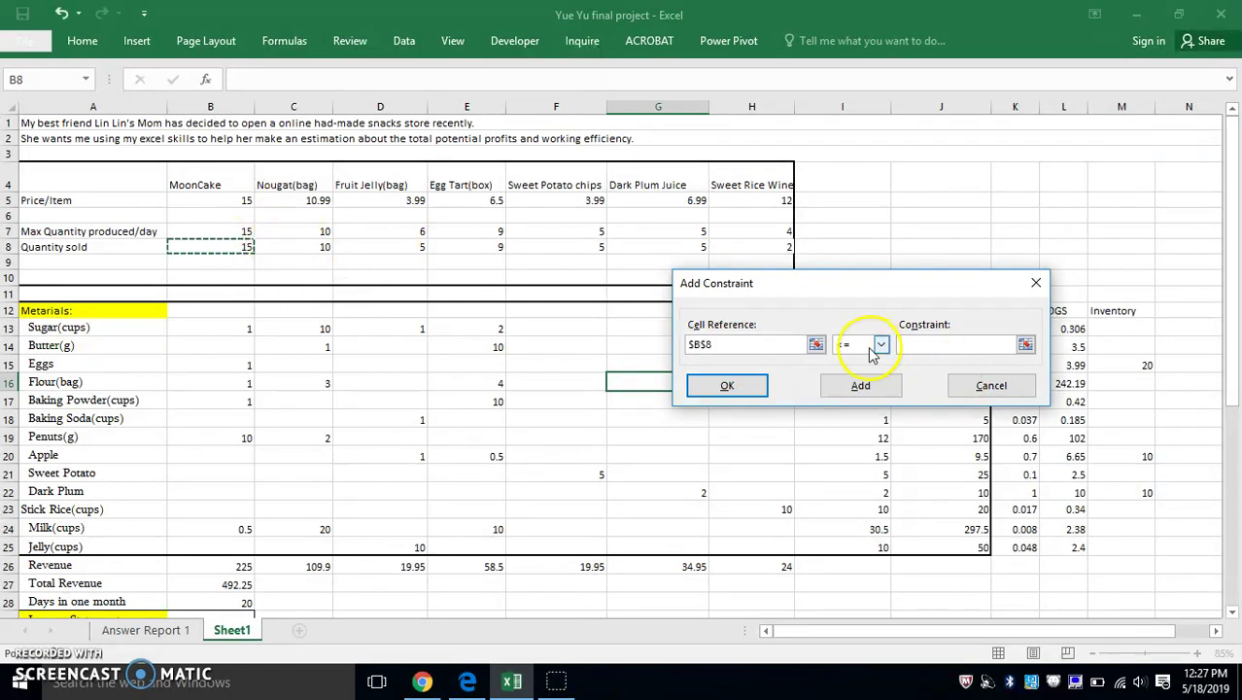
left_click(1027, 345)
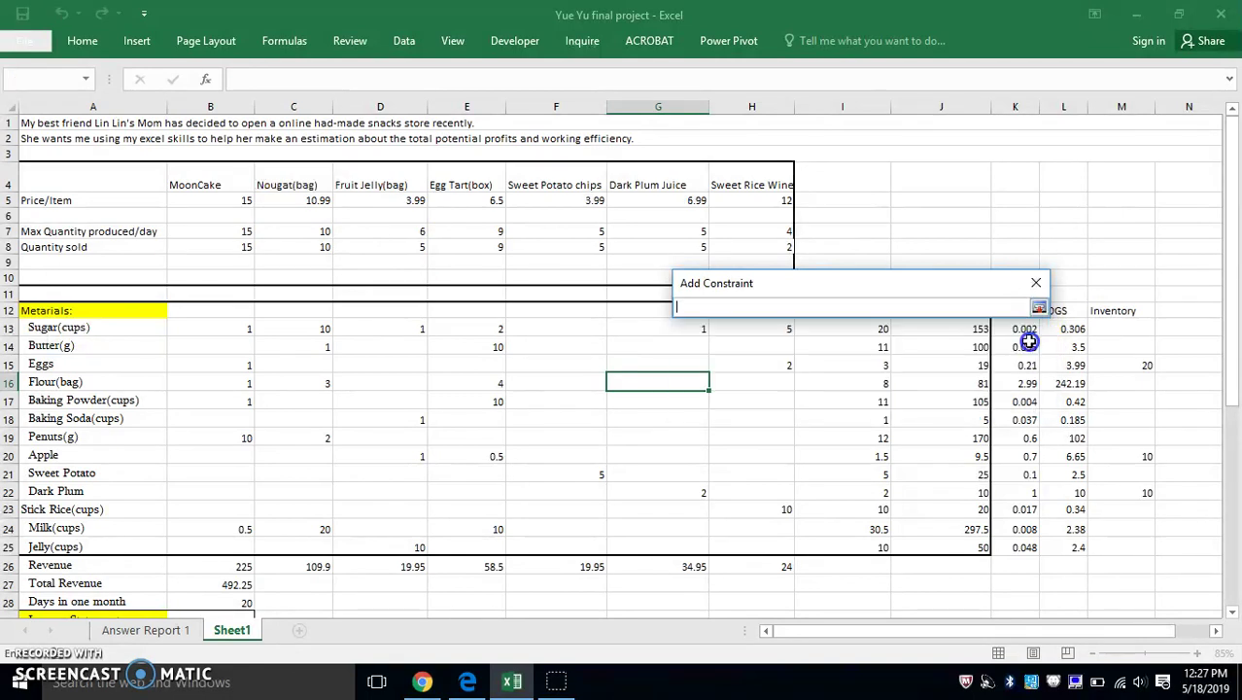
left_click(211, 230)
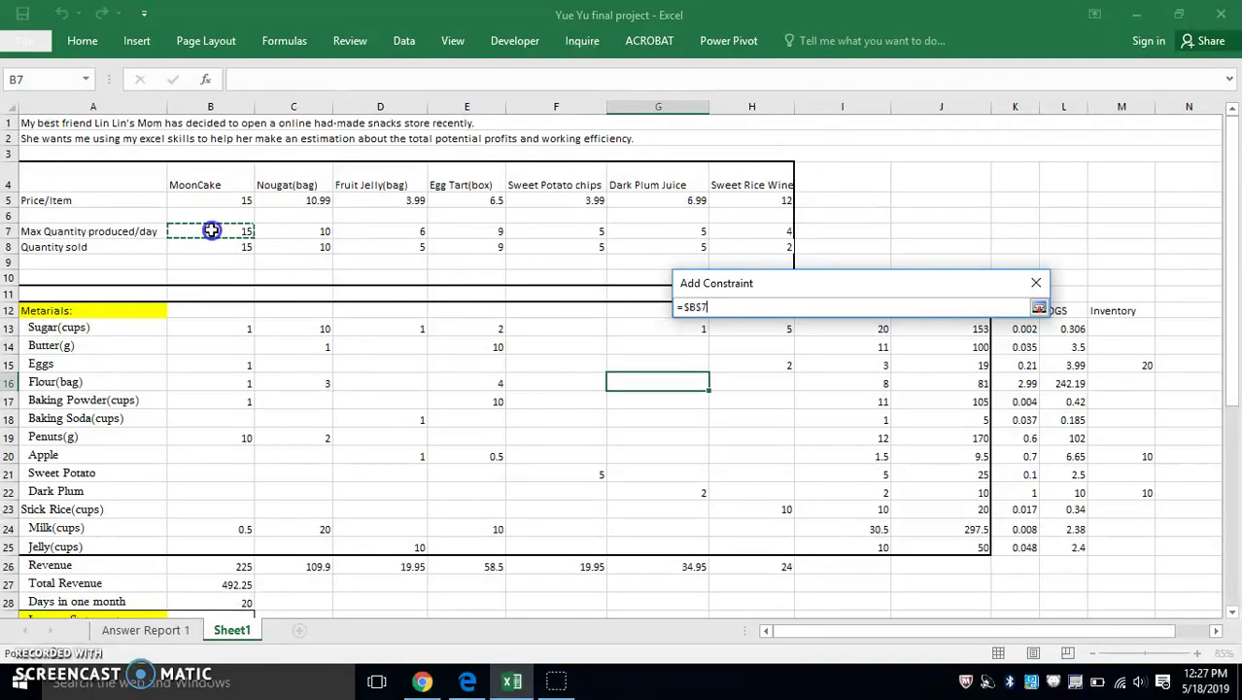
left_click(1039, 307)
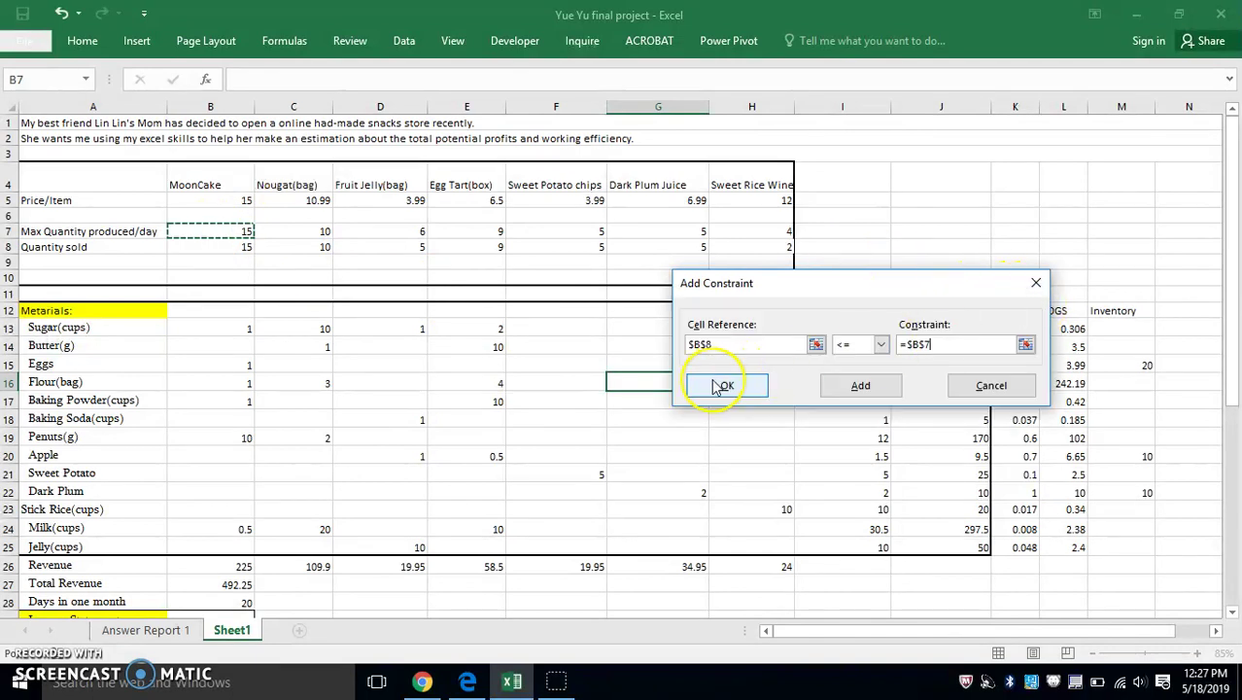
left_click(1001, 388)
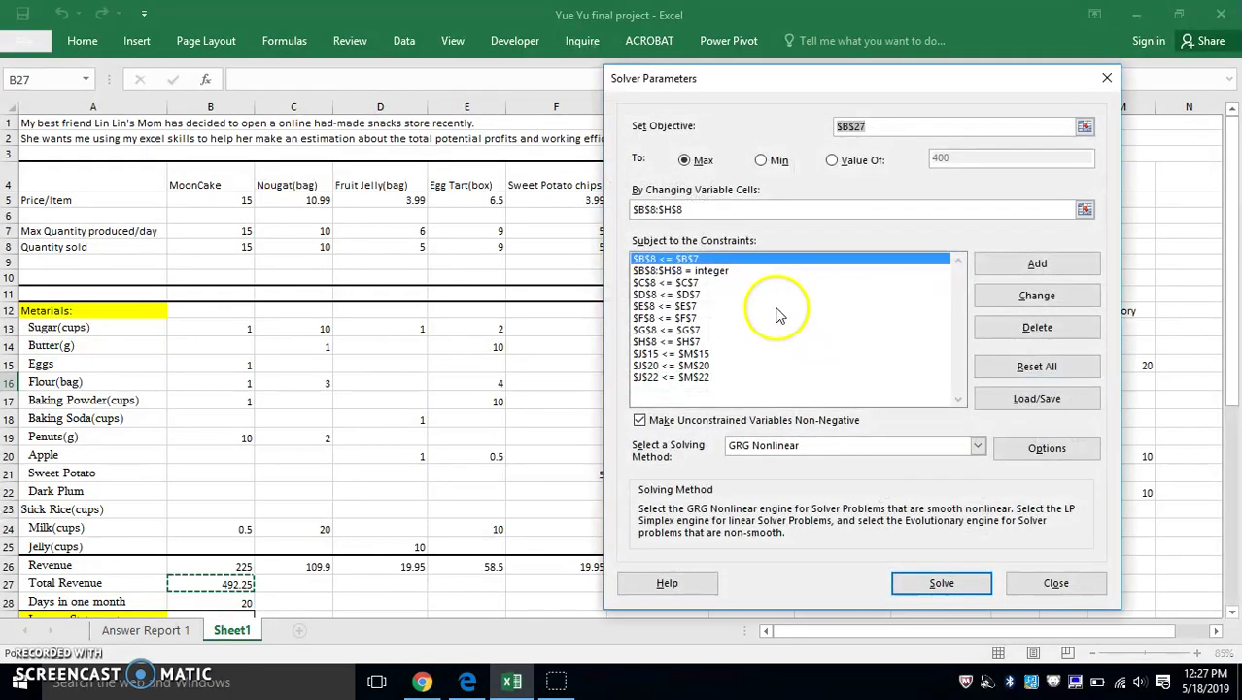
Step: Review the quantity constraints for columns C to F in the Solver list and close Solver
left_click(683, 282)
left_click(680, 293)
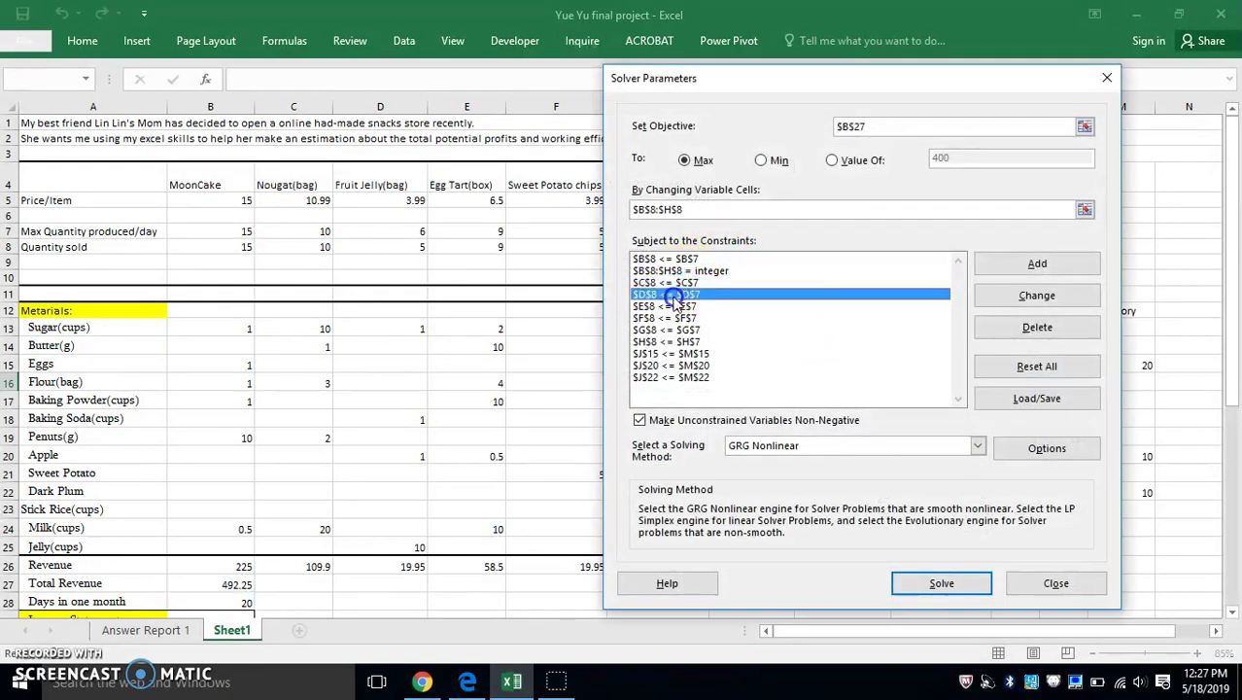
left_click(666, 306)
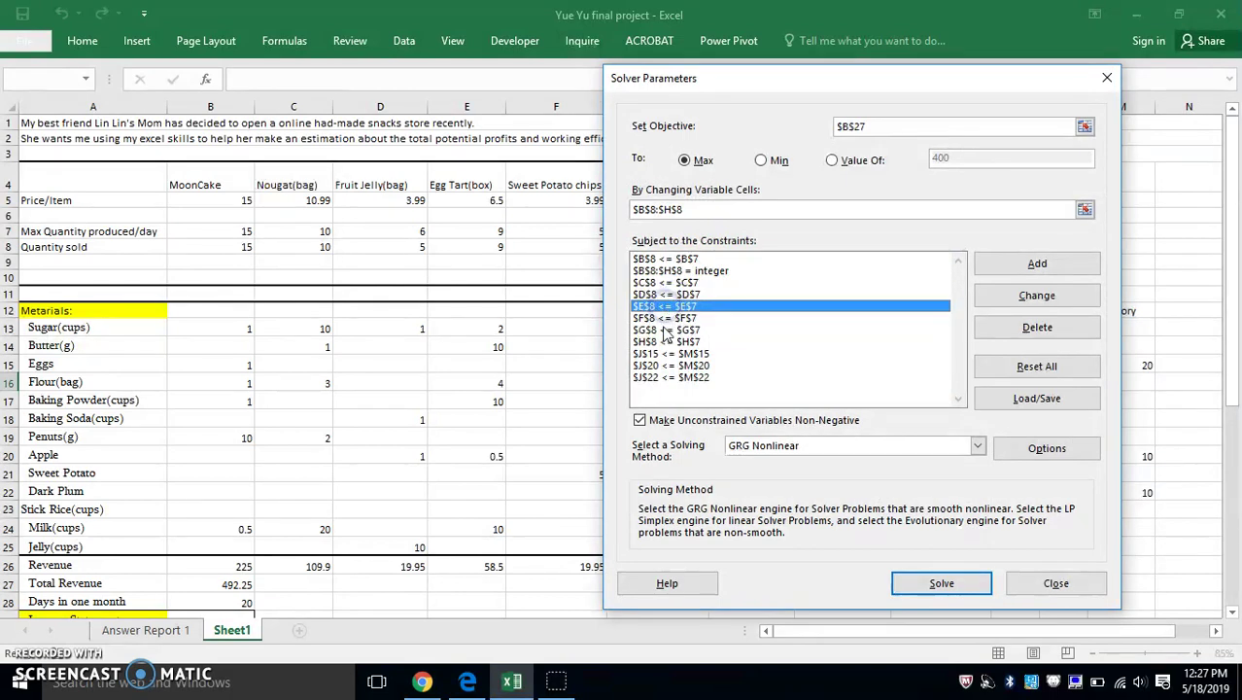
left_click(666, 319)
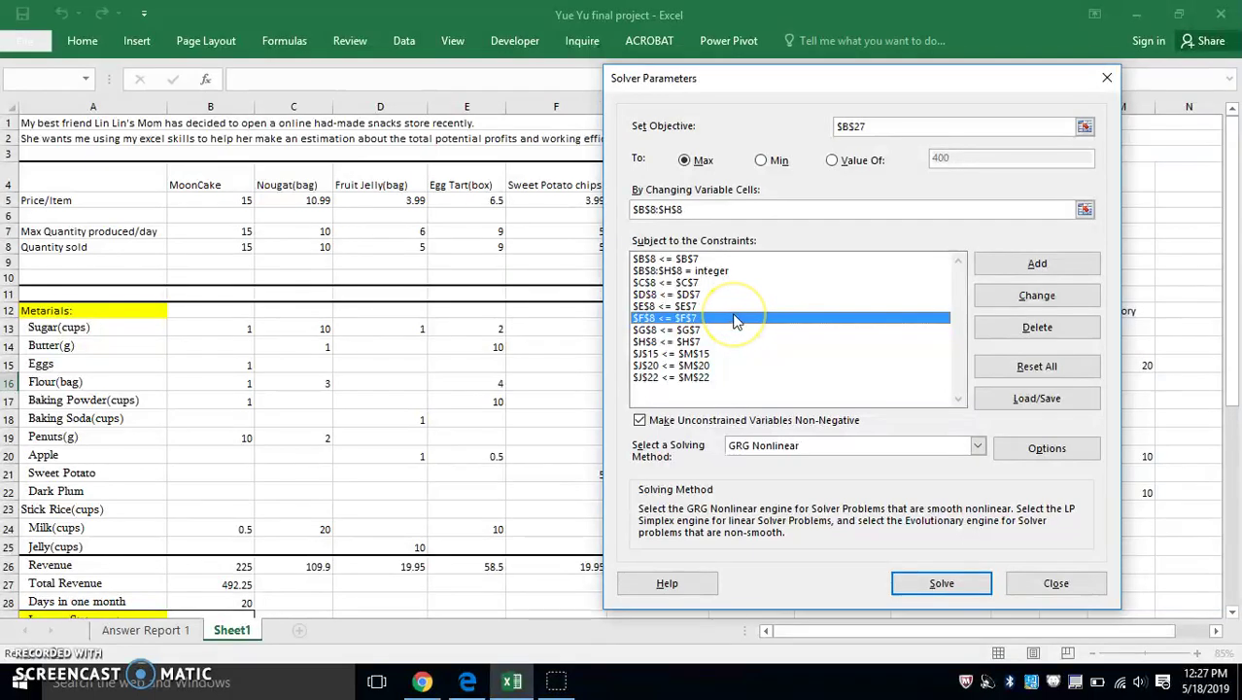
left_click(1056, 583)
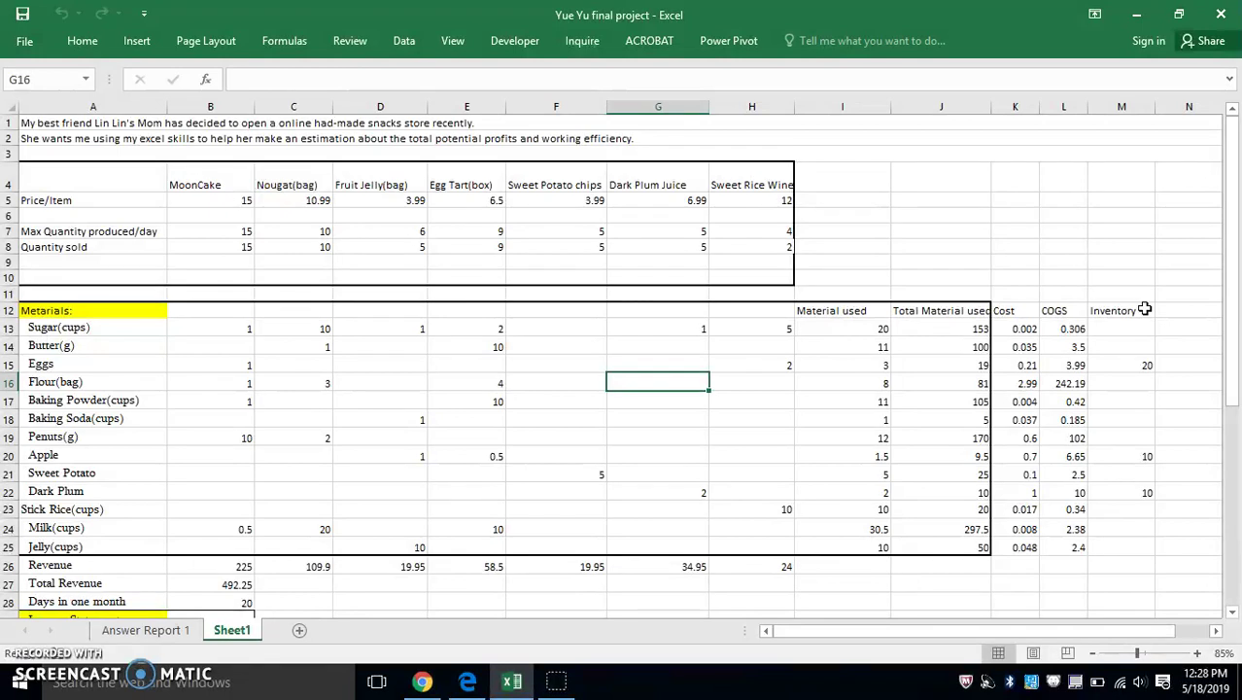
Step: Examine the Inventory column entries for eggs, apple and dark plum in M15, M20 and M22
left_click(1145, 309)
left_click(1102, 366)
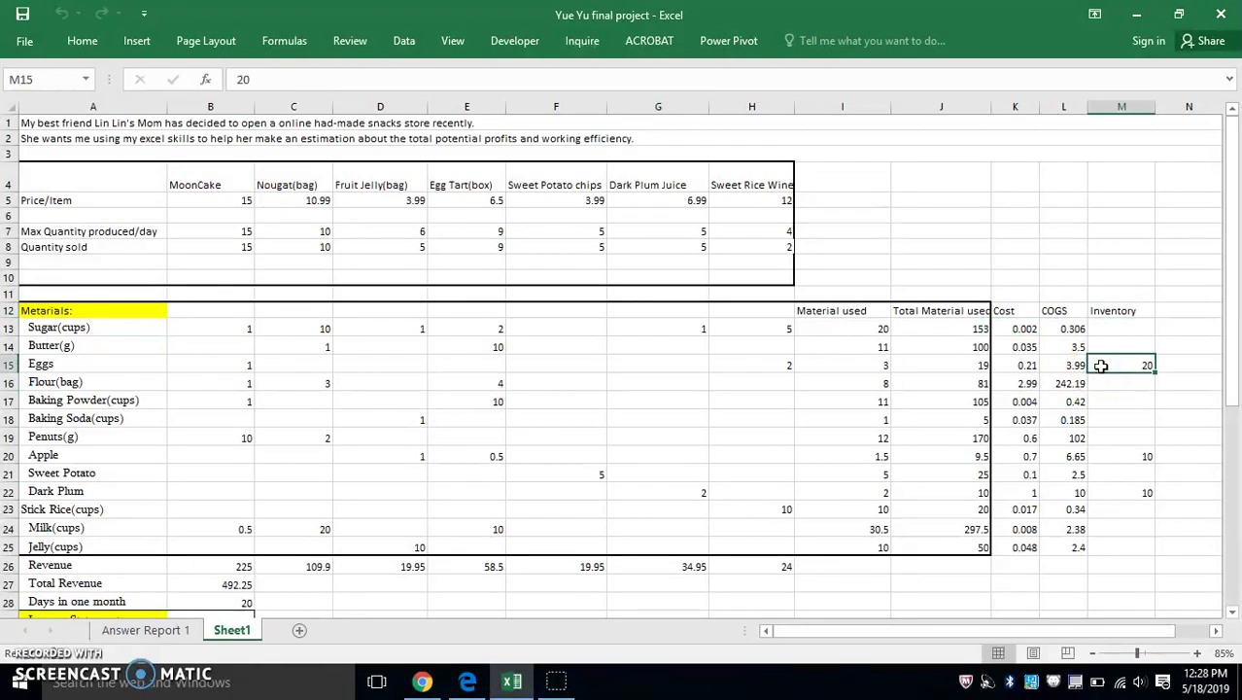
left_click(1109, 455)
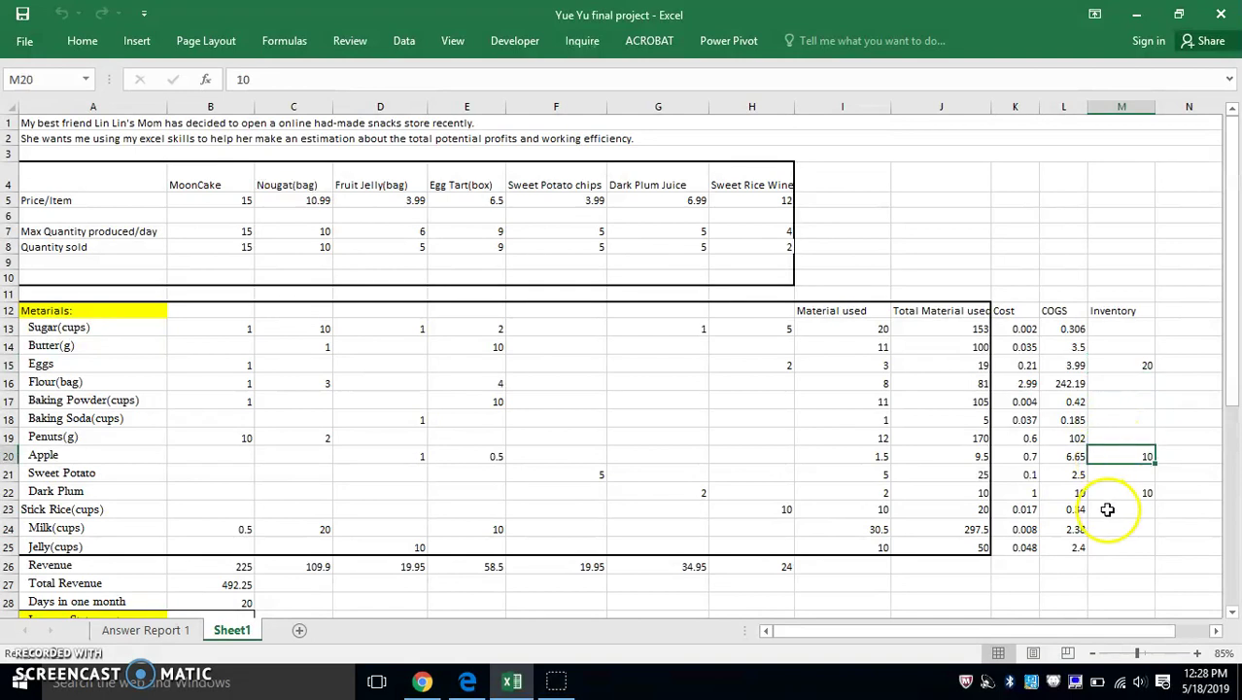
left_click(1110, 493)
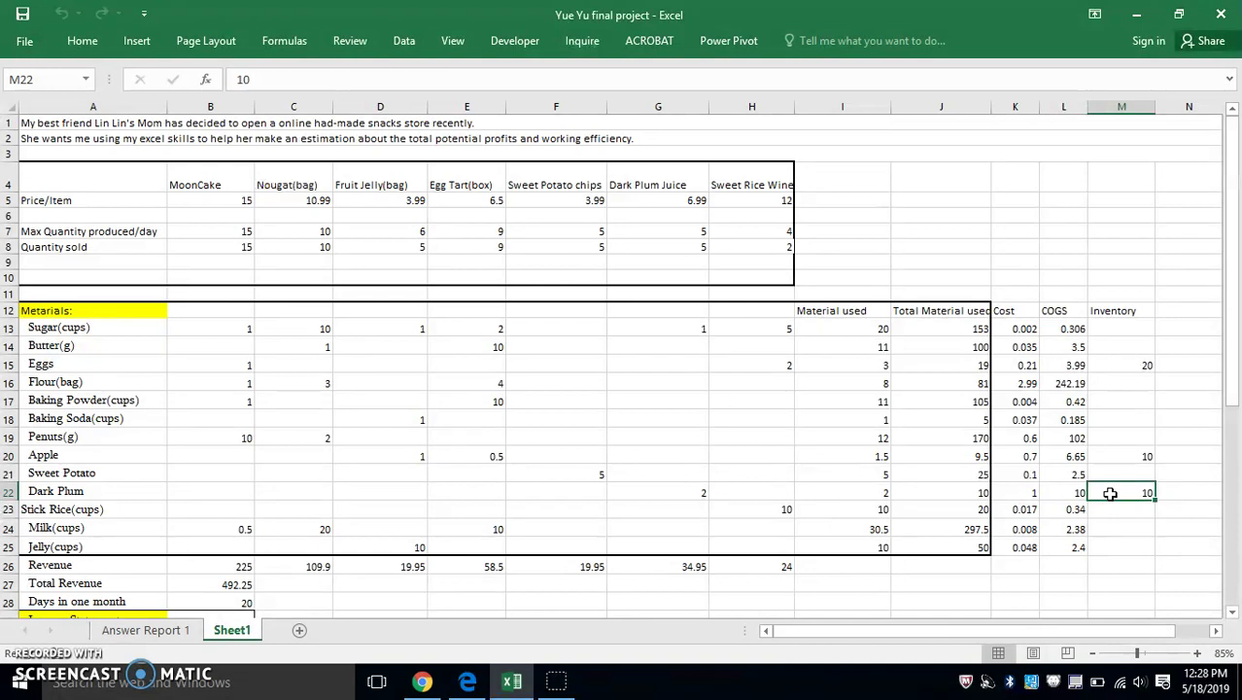
Step: Open the Solver parameters and move the dialog clear of the Total Material used and Inventory columns
left_click(404, 43)
left_click(1077, 68)
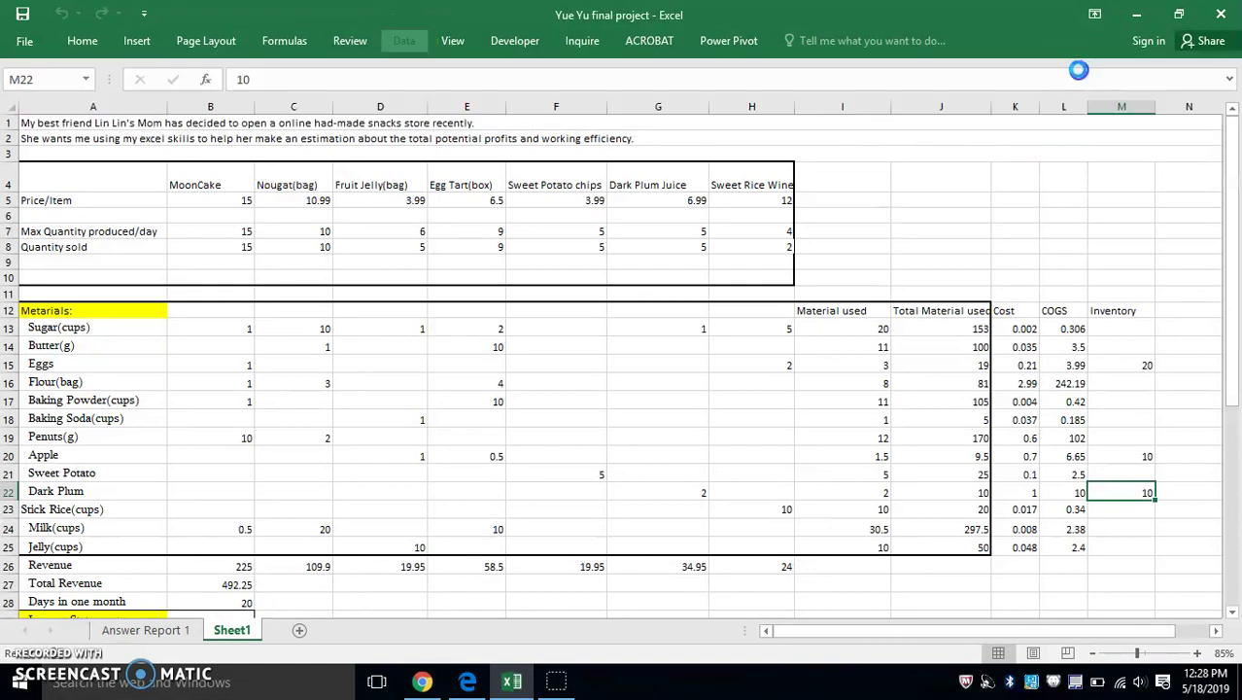
left_click_drag(1018, 84, 515, 96)
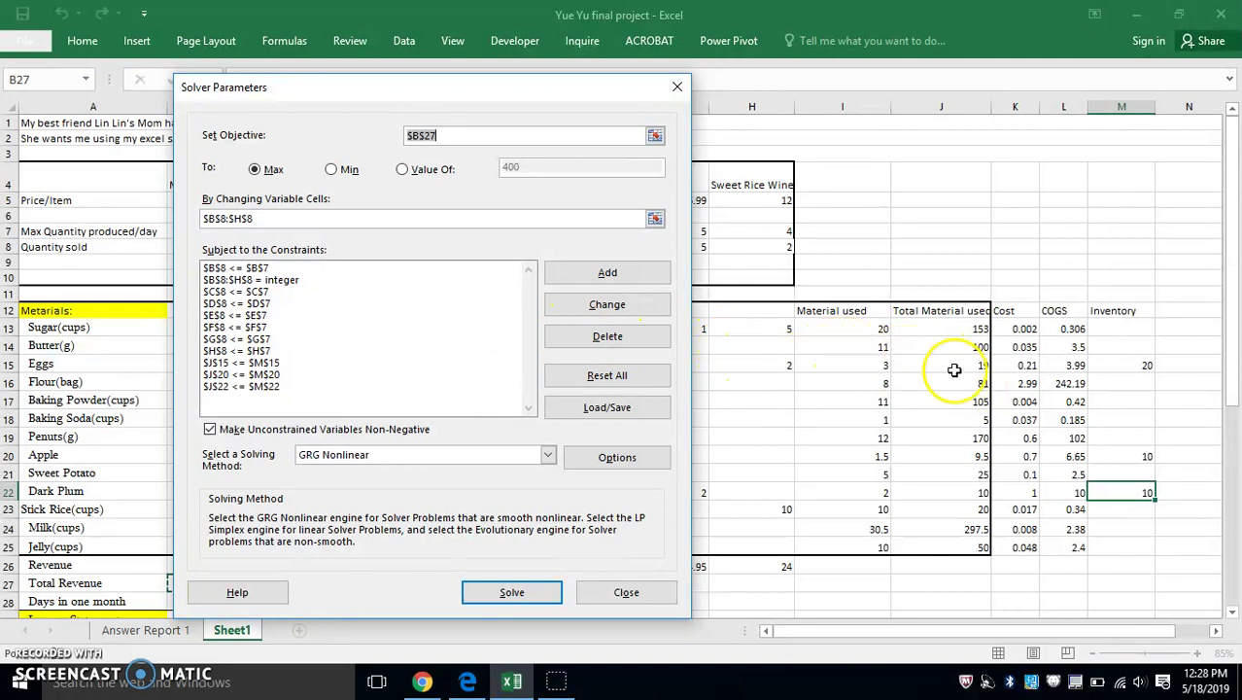
Step: Try to add a Solver constraint keeping the total eggs used in J15 at or below the inventory in M15
left_click(569, 269)
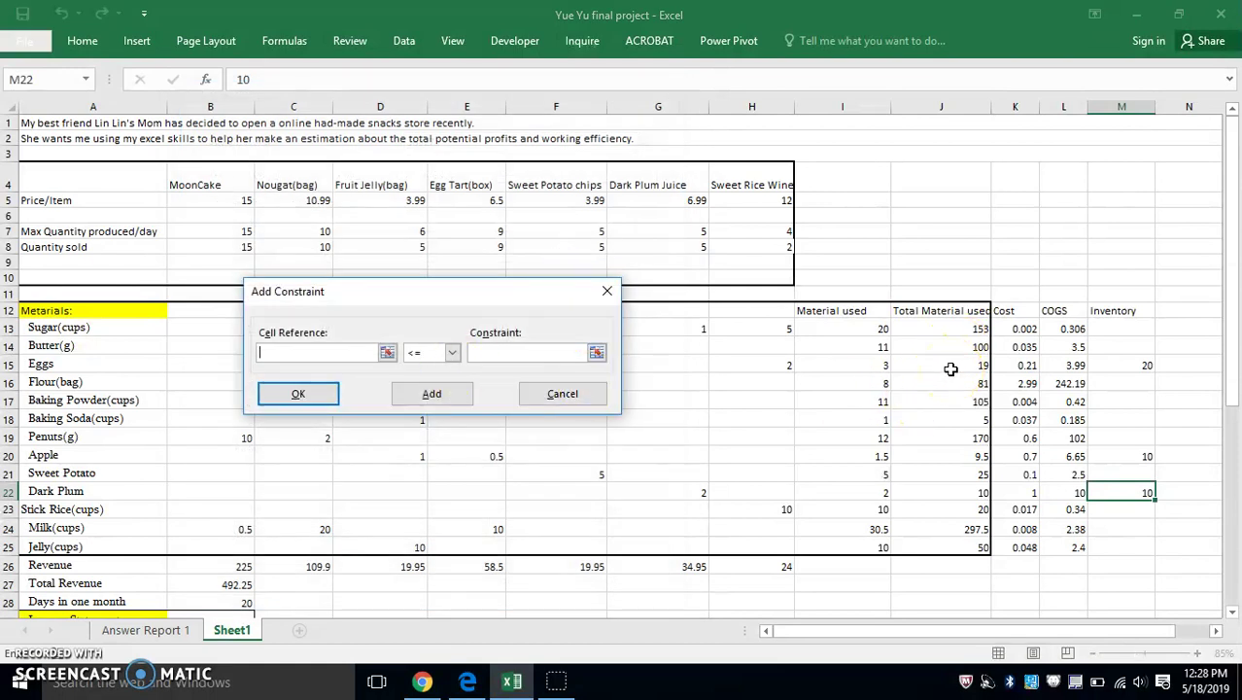
left_click(950, 369)
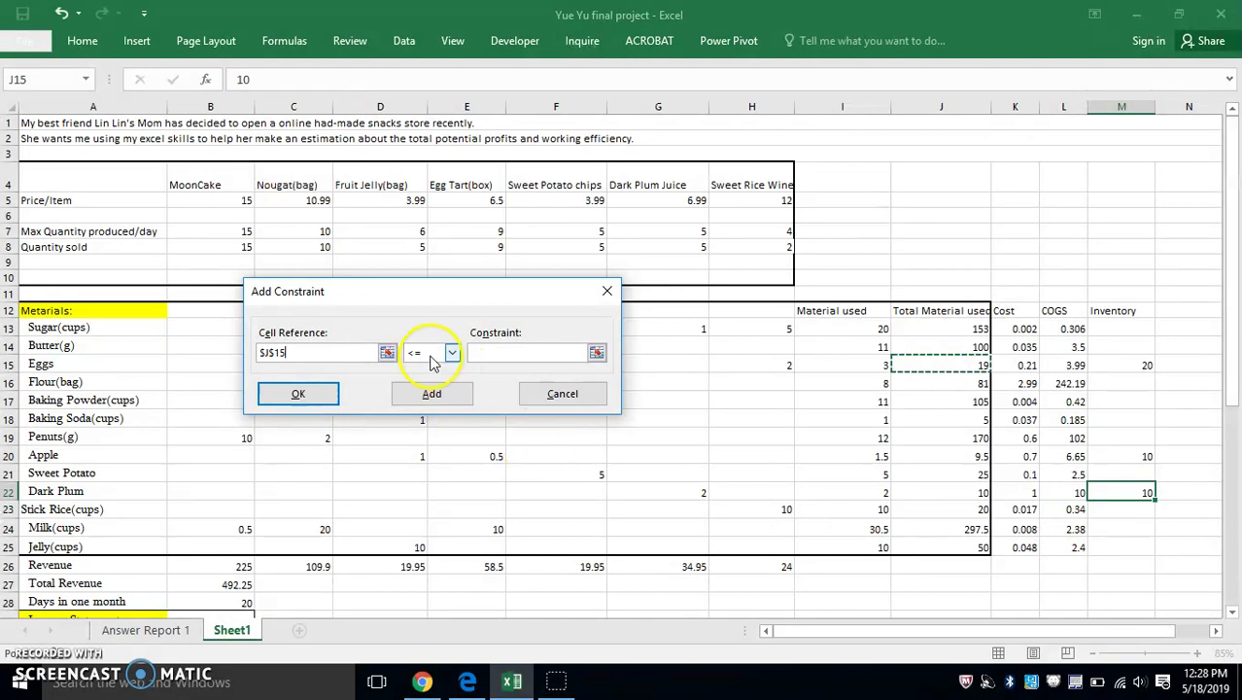
left_click(526, 356)
left_click(1115, 366)
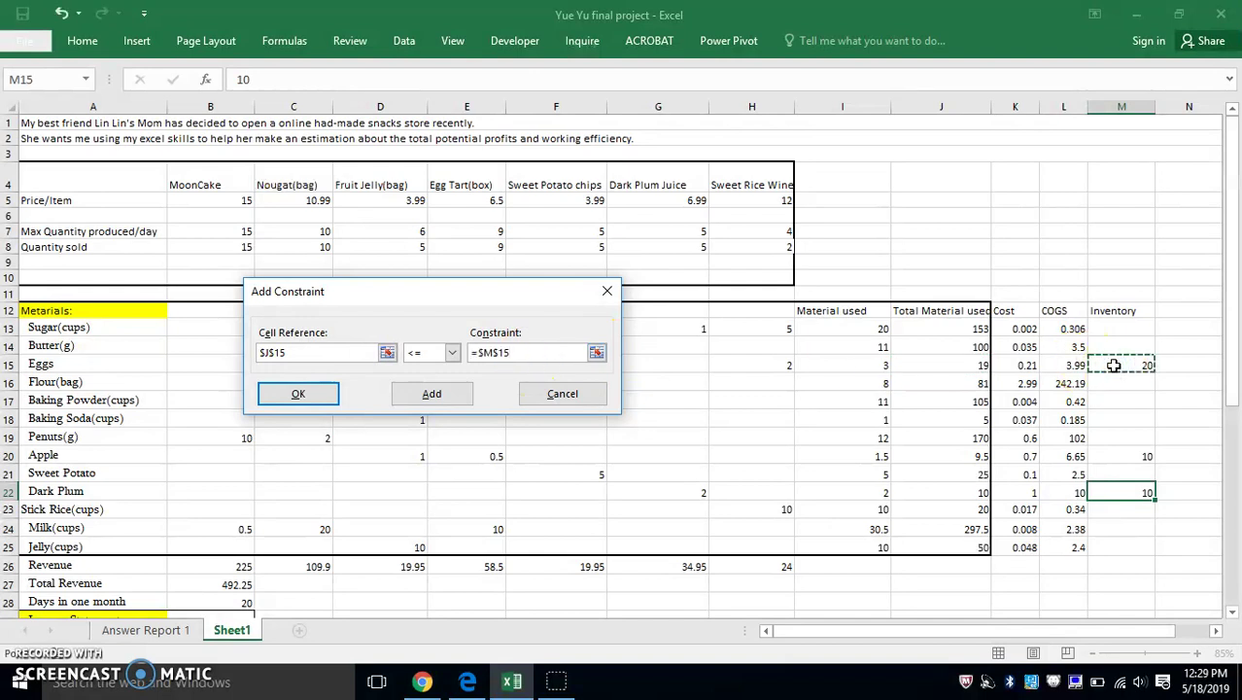
left_click(546, 402)
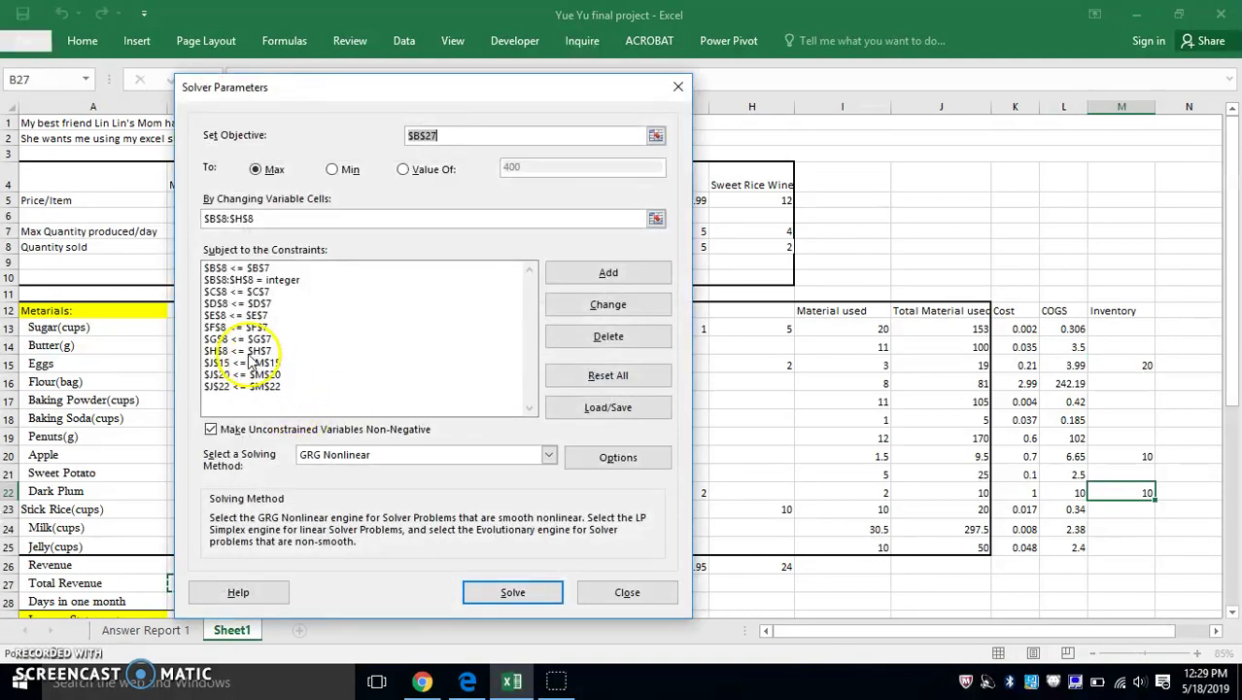
Step: Review the inventory constraints for J15, J20 and J22, run Solver and keep its solution
left_click(251, 362)
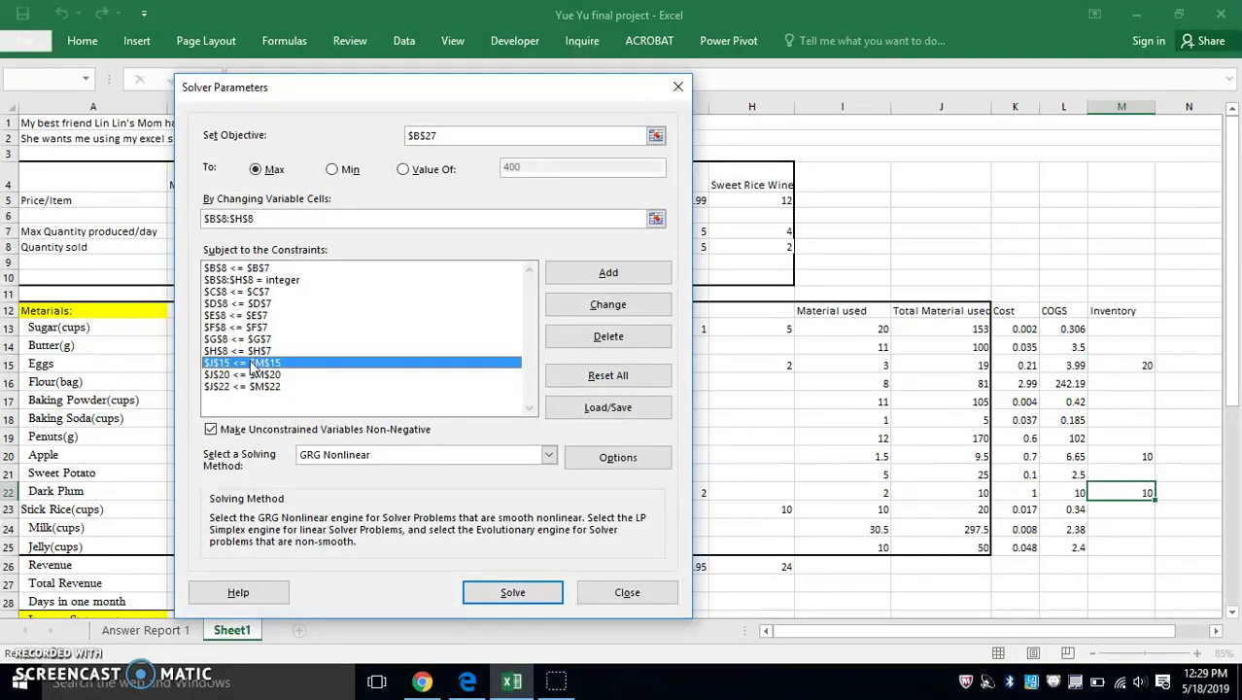
key("Down")
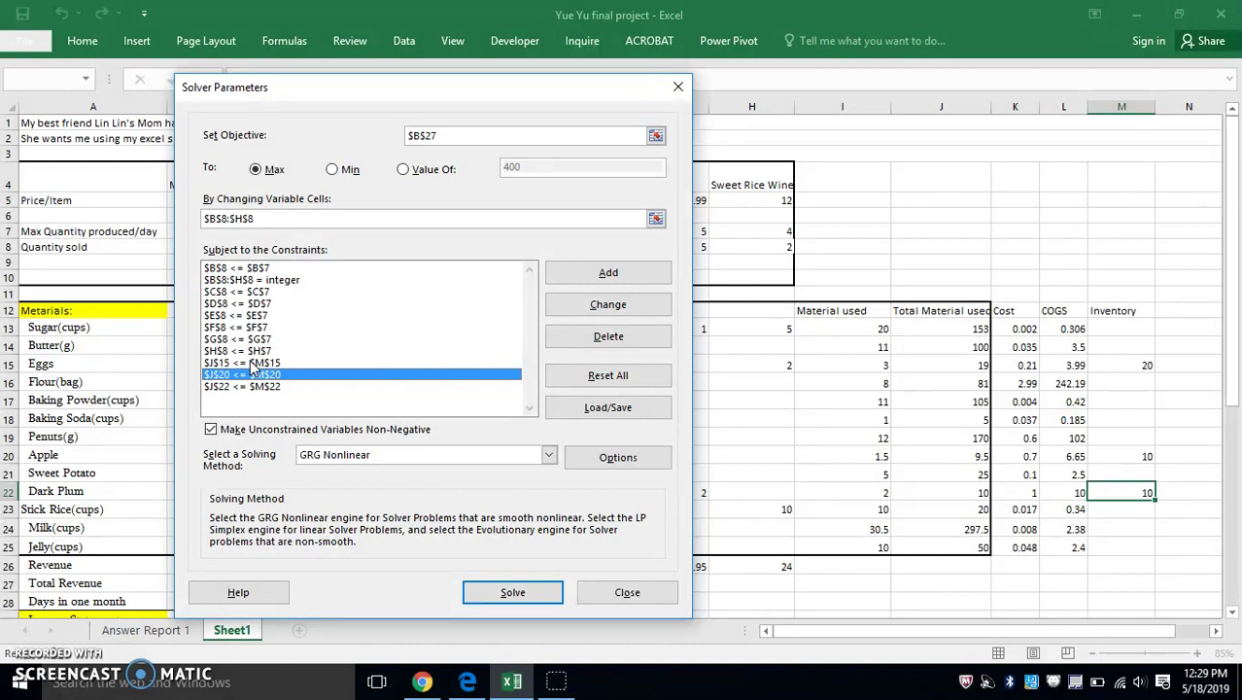
key("Down")
left_click(551, 593)
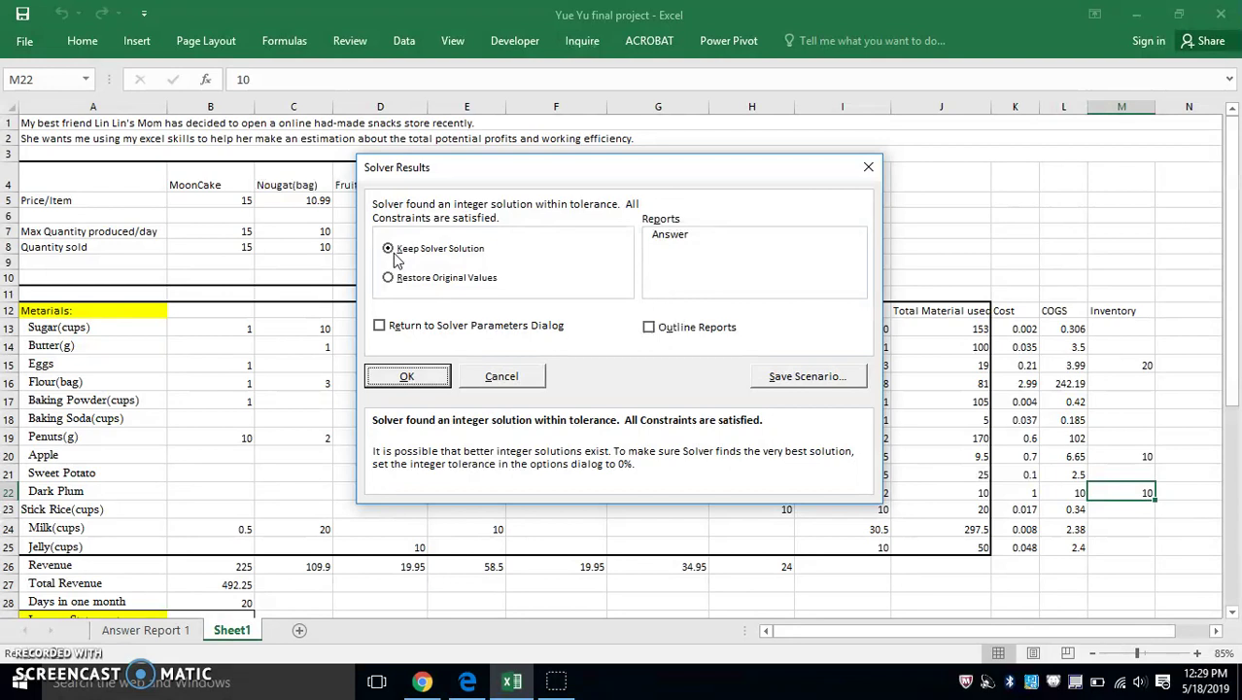
left_click(404, 376)
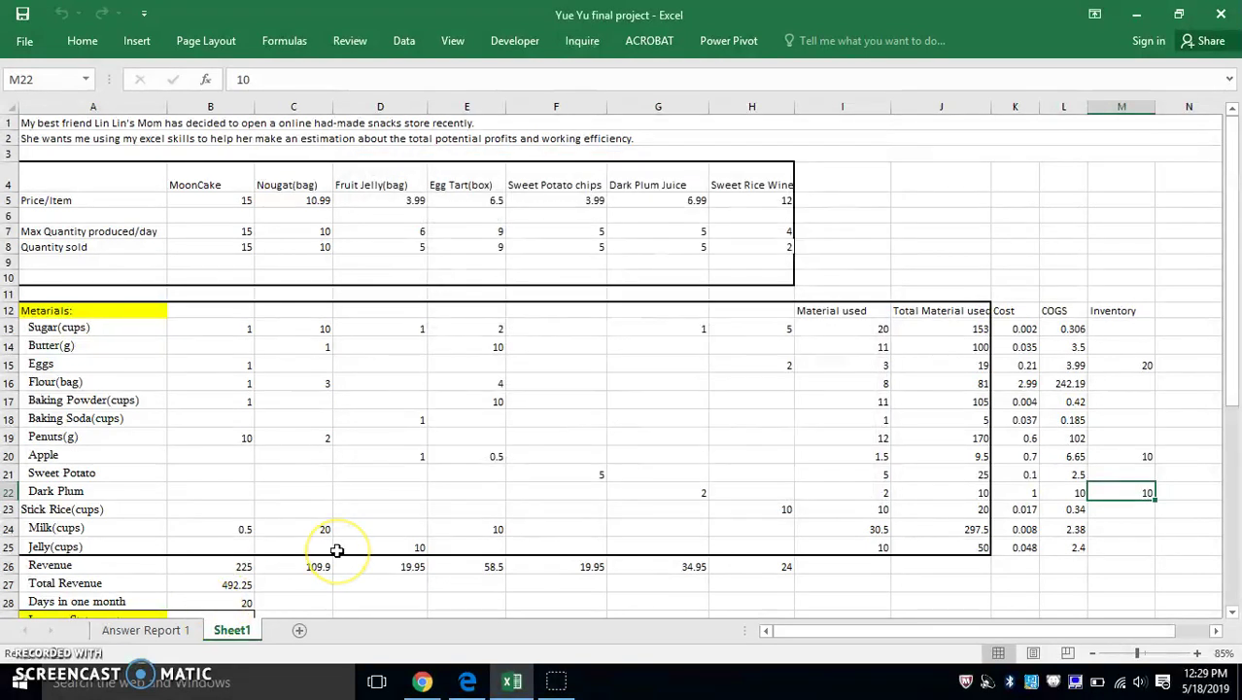
Step: Examine the total revenue in B27 and each product's quantity sold across B8:H8
scroll(335, 550, "down", 2)
left_click(205, 462)
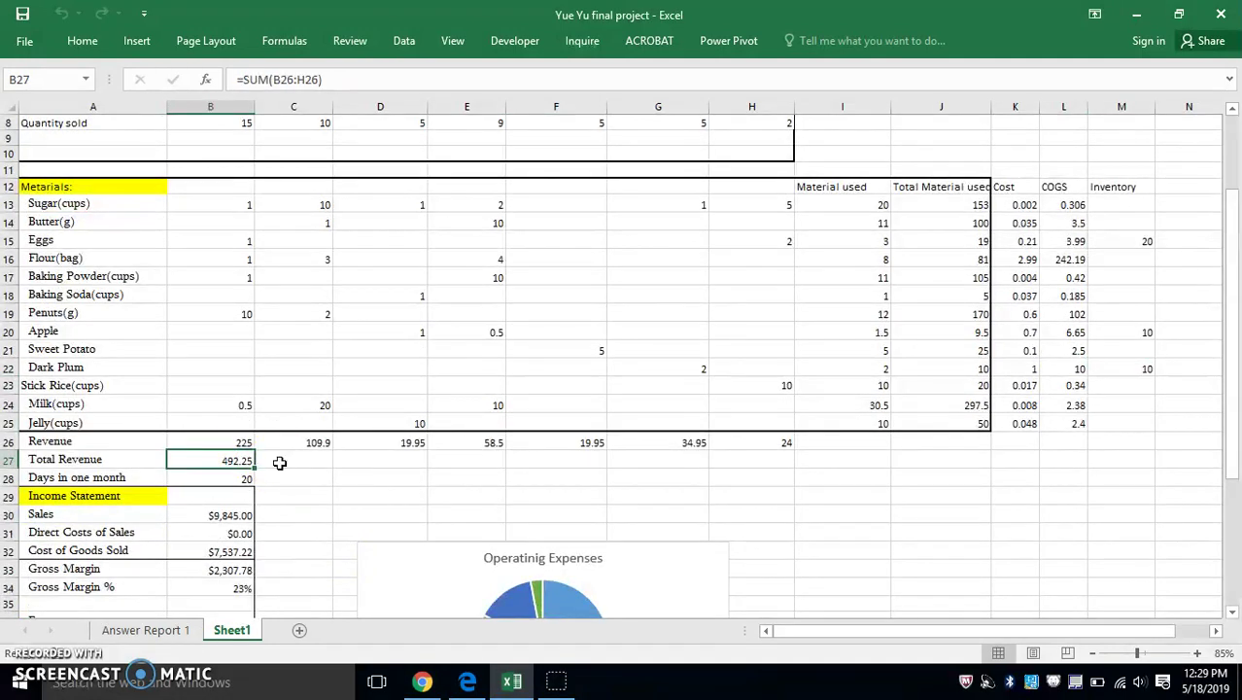
scroll(279, 462, "up", 3)
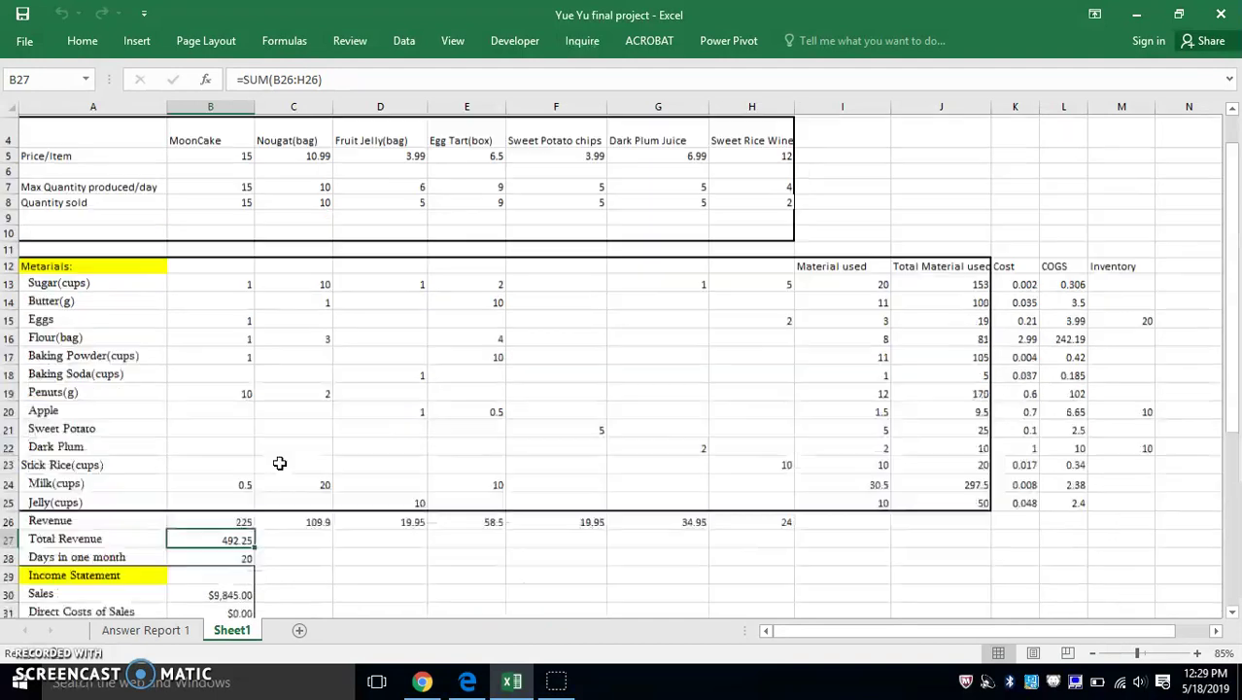
left_click(226, 248)
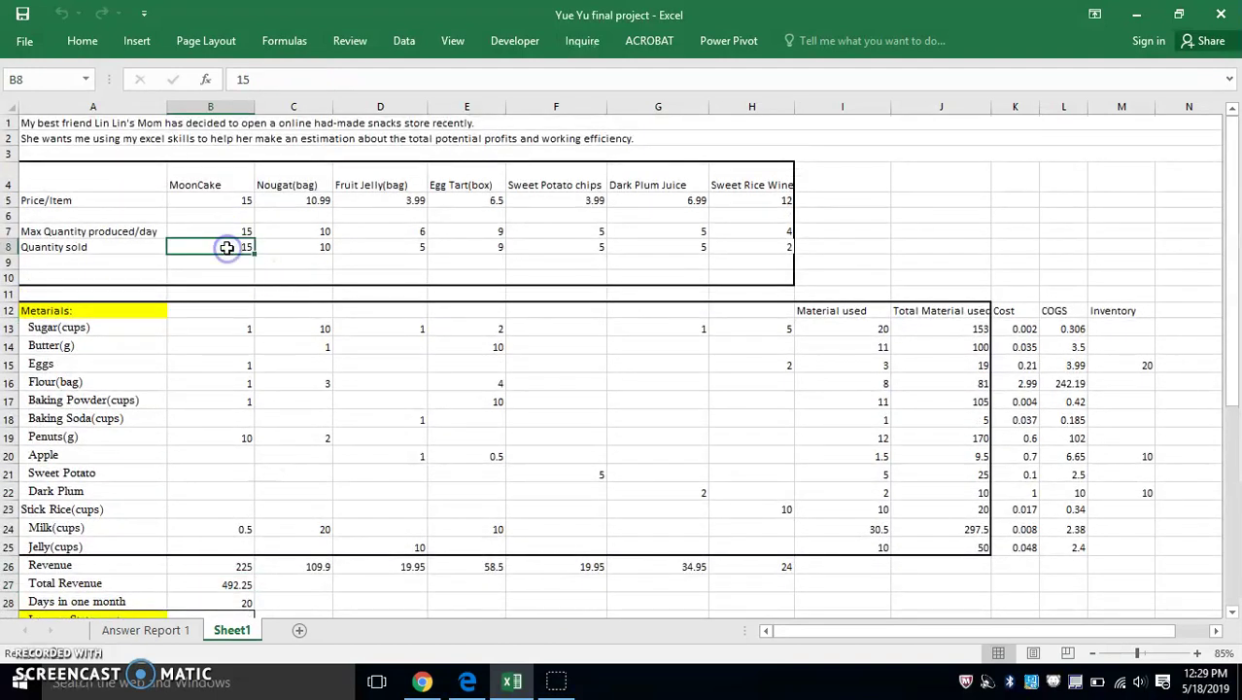
double_click(234, 247)
left_click(281, 246)
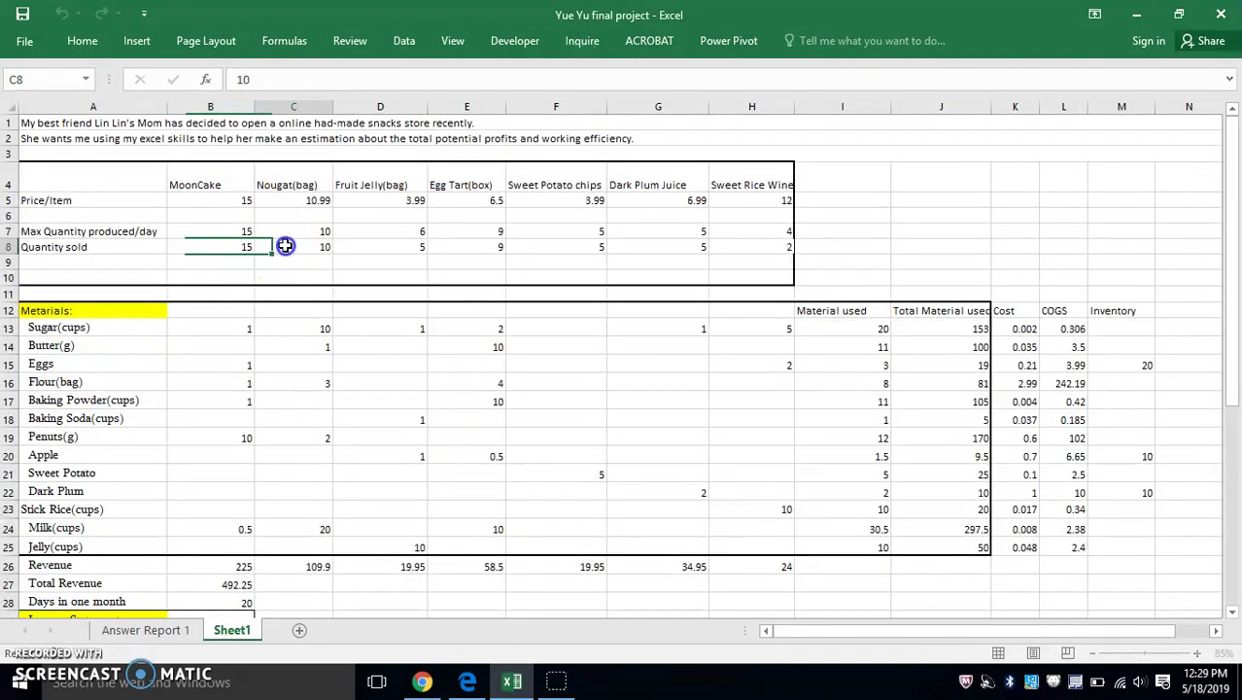
key("Right")
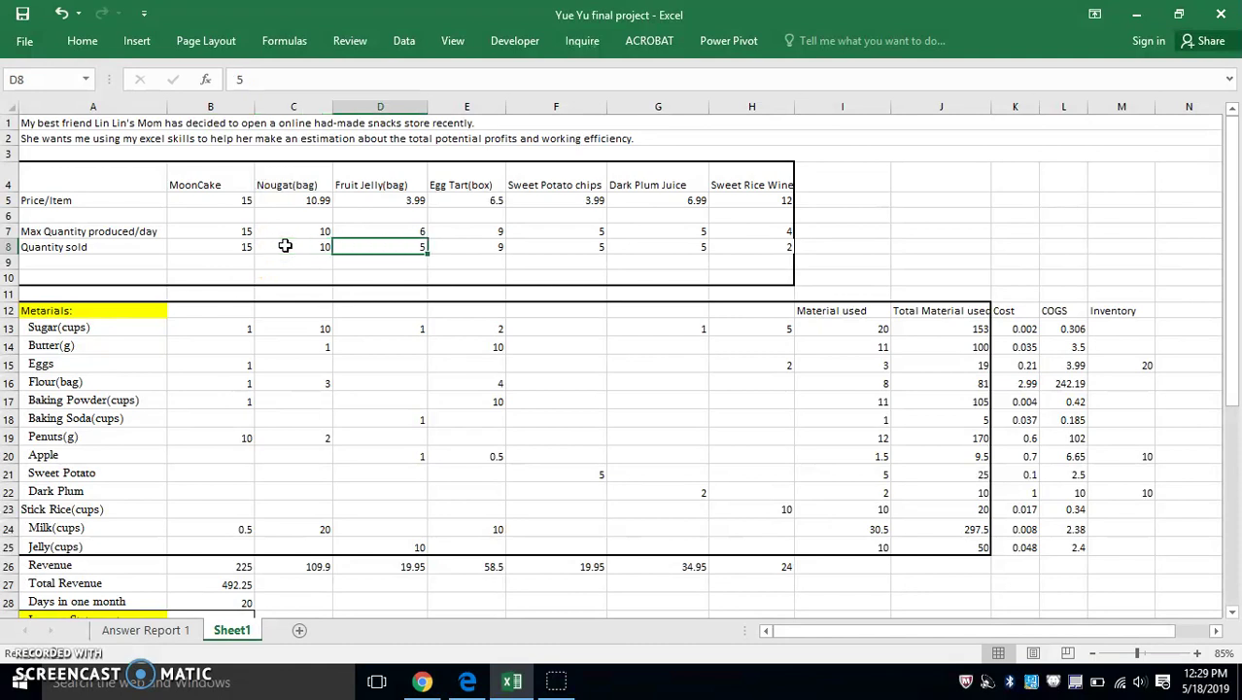
key("Right")
key("Right")
key("Right")
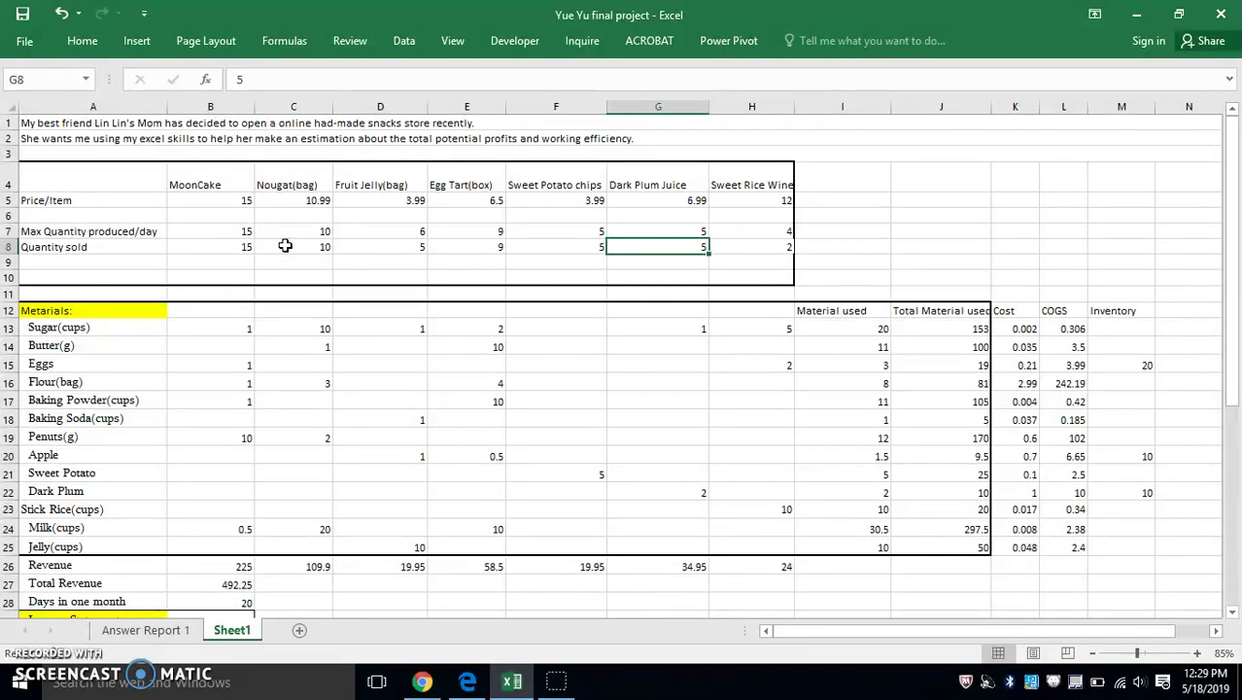
key("Right")
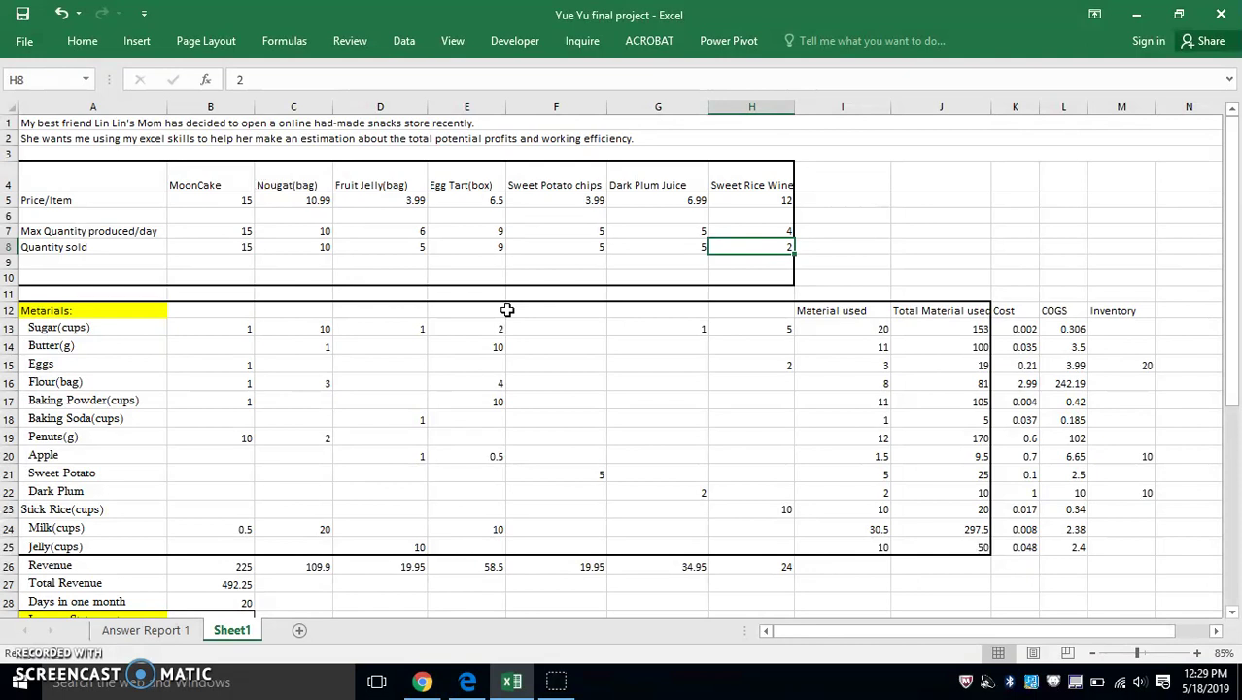
Step: Examine the days per month in B28 and how the Sales formula in B30 combines them with total revenue
scroll(591, 373, "down", 7)
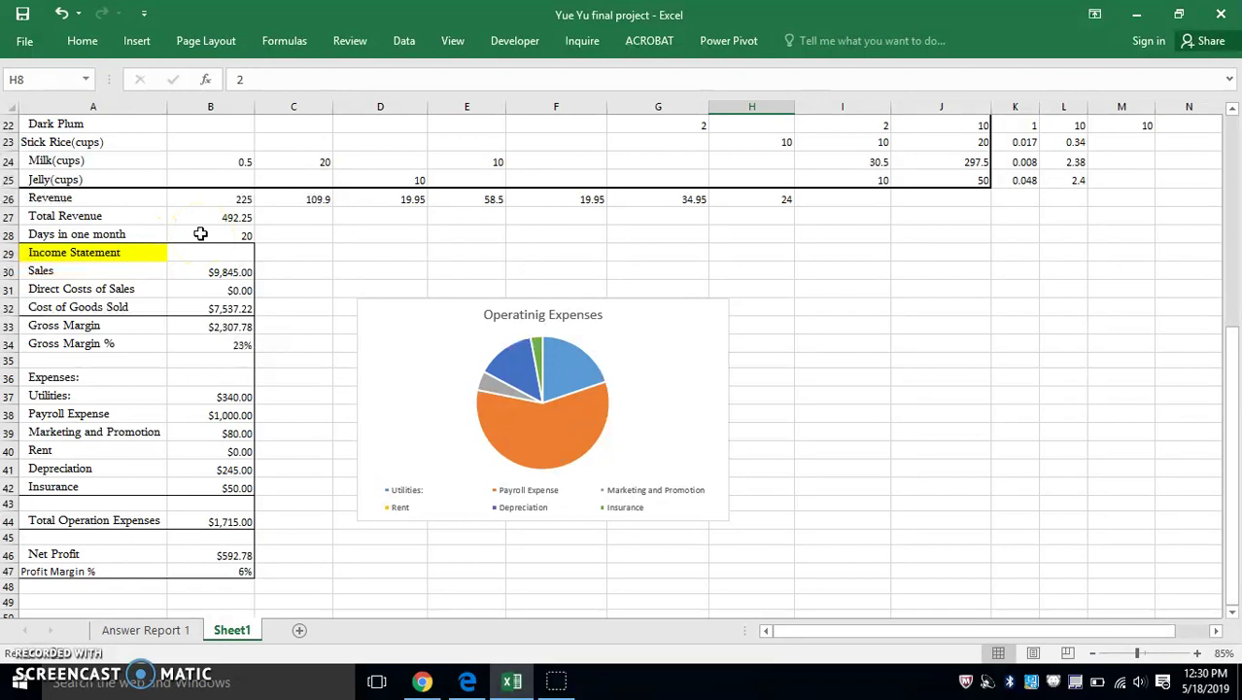
left_click(200, 233)
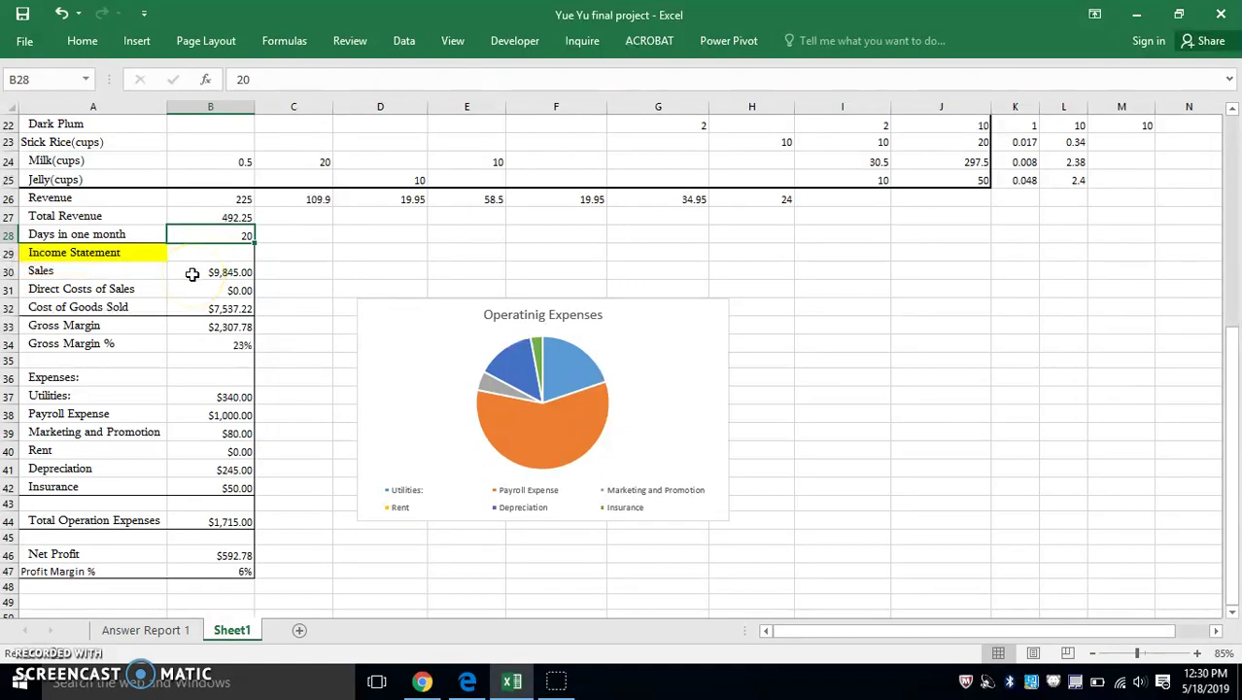
left_click(193, 274)
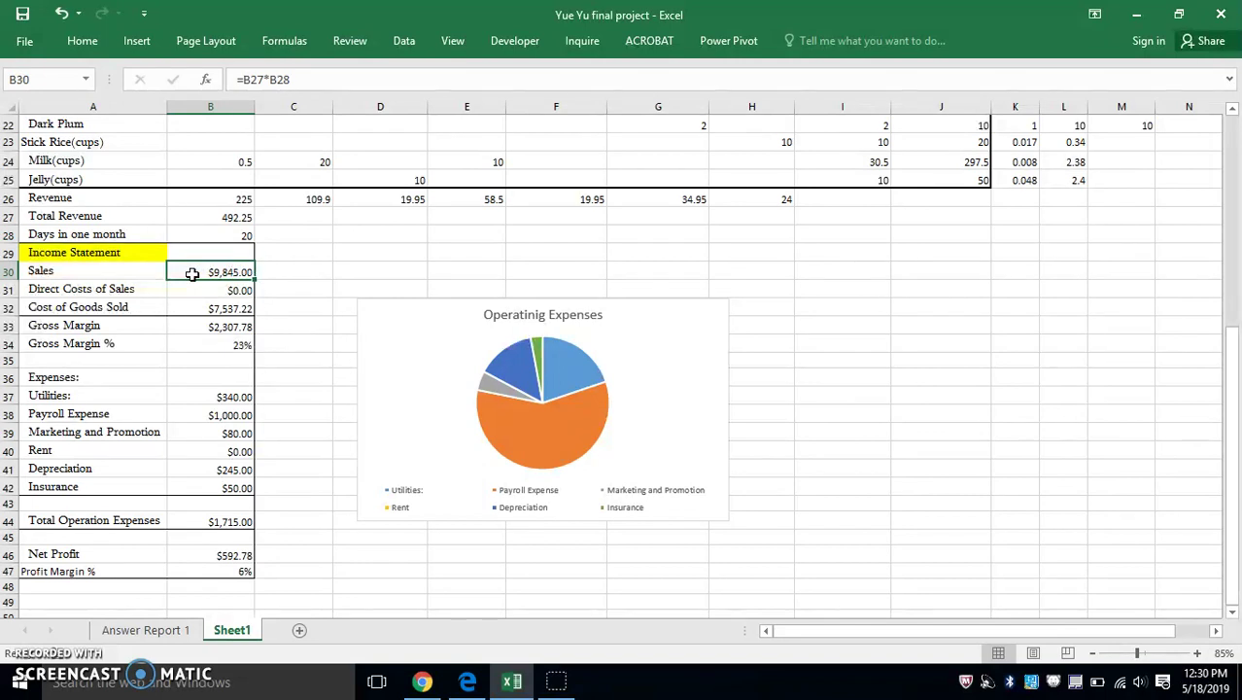
left_click(154, 216)
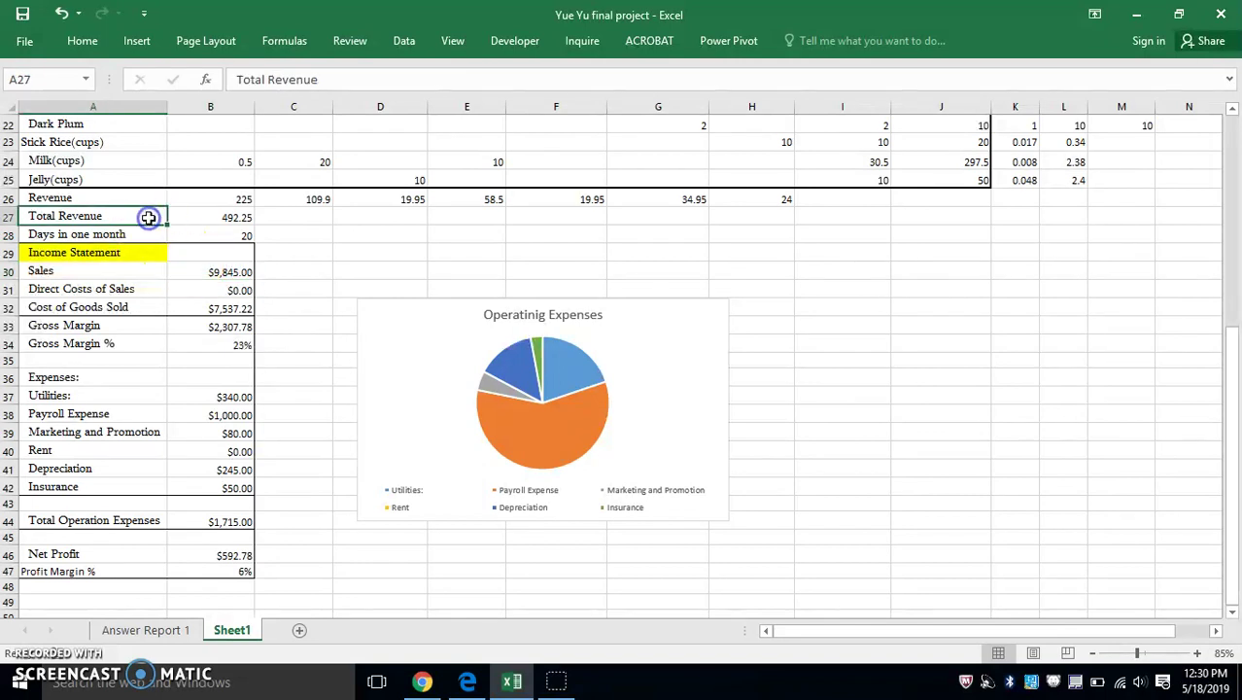
left_click(152, 235)
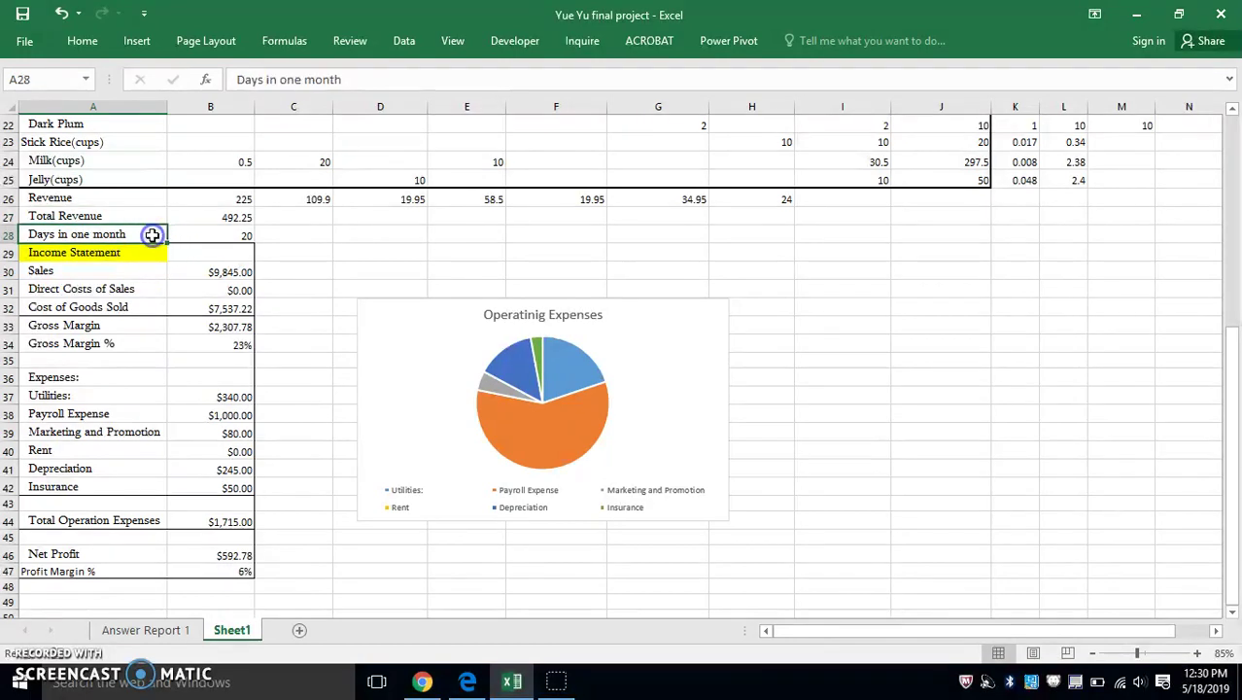
double_click(190, 271)
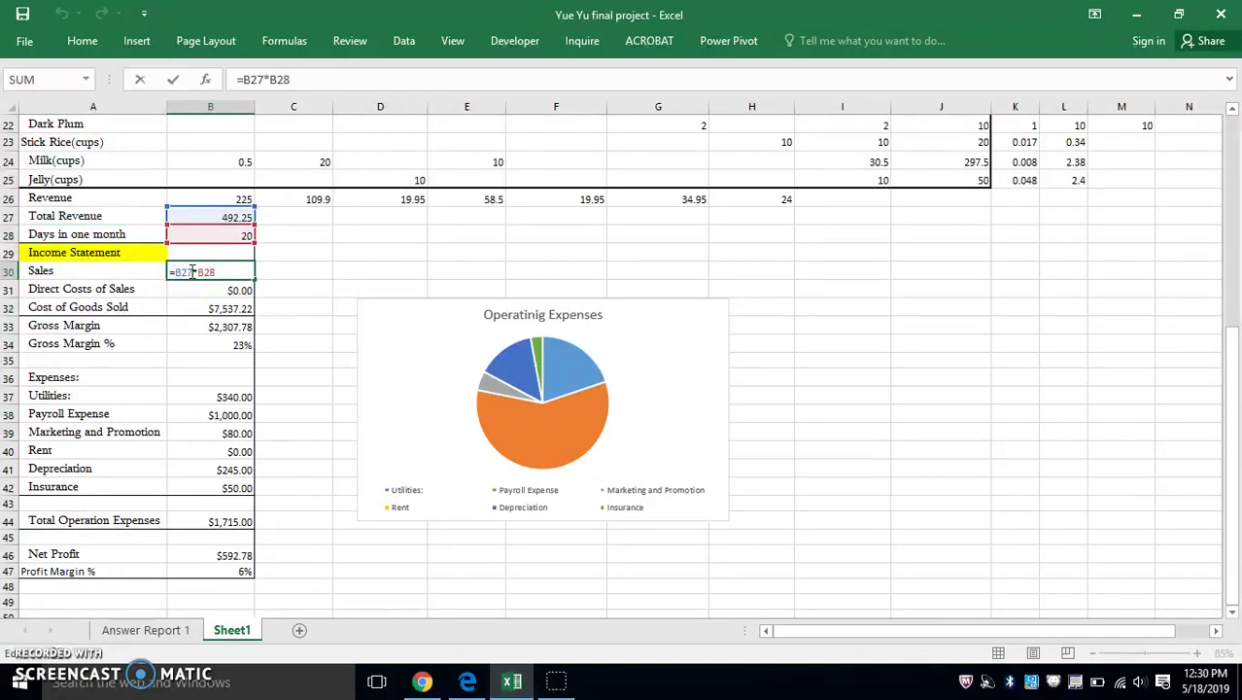
key("Return")
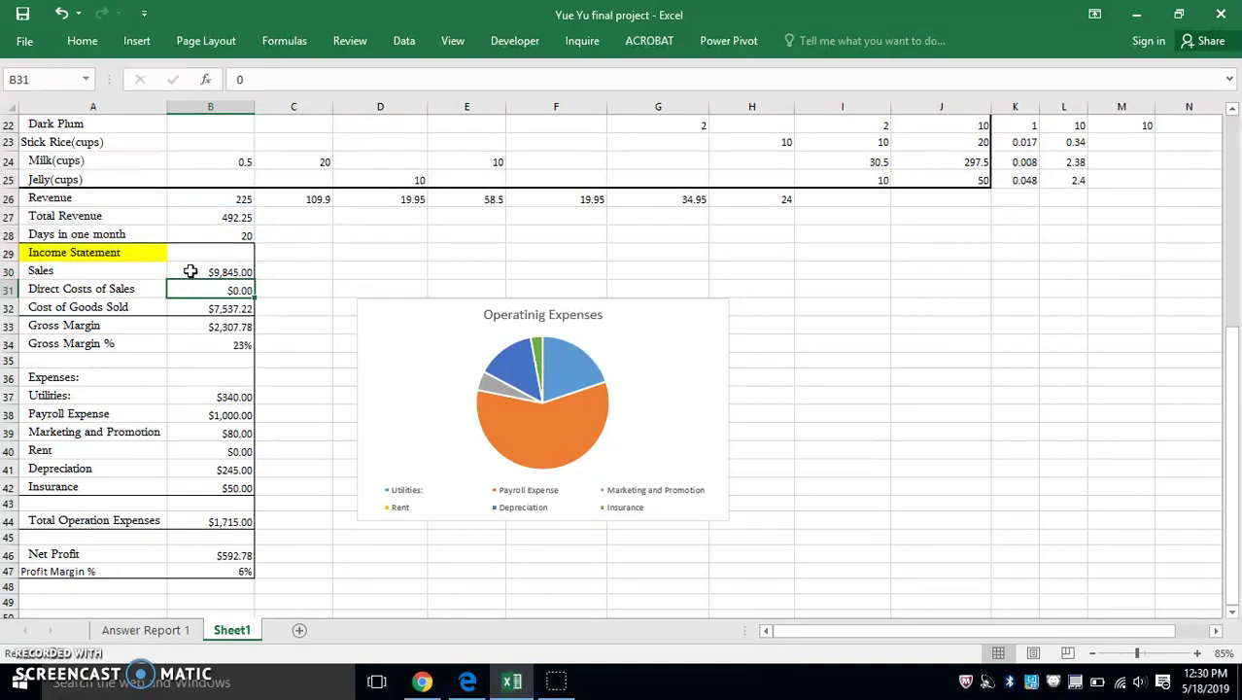
Step: Examine the Cost of Goods Sold formula in B32 and the COGS formulas for sugar in L13 and jelly in L25
key("Down")
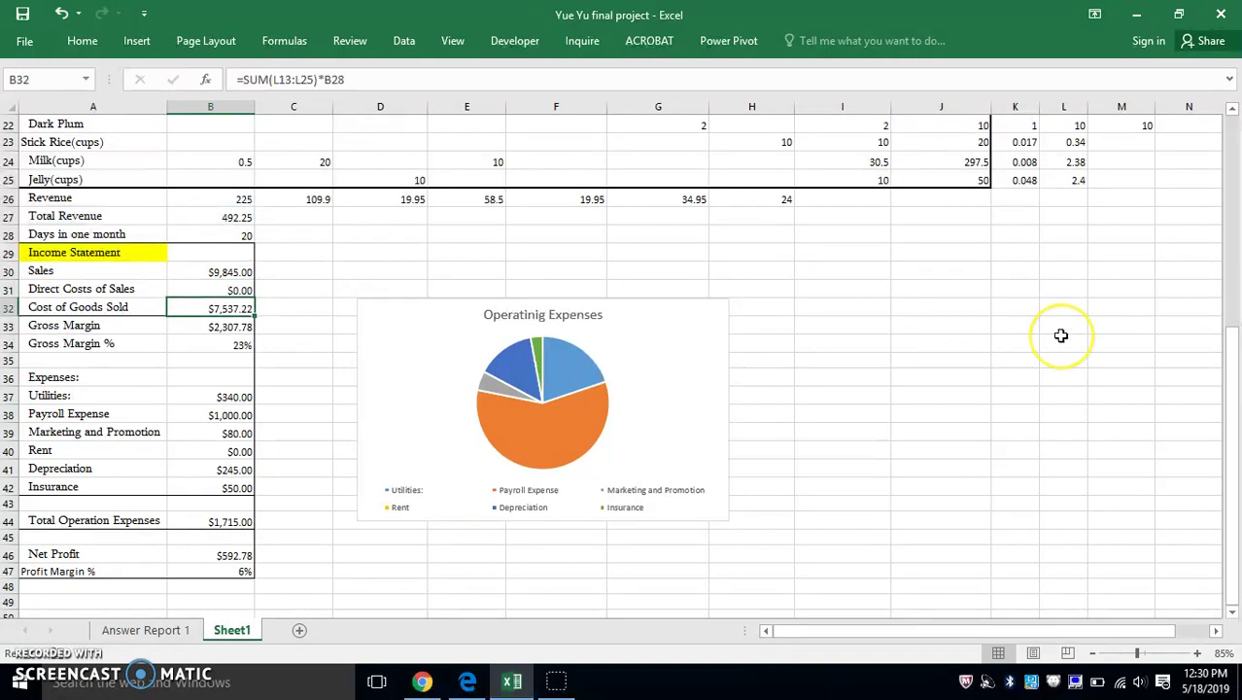
scroll(1061, 336, "up", 7)
scroll(1061, 335, "down", 2)
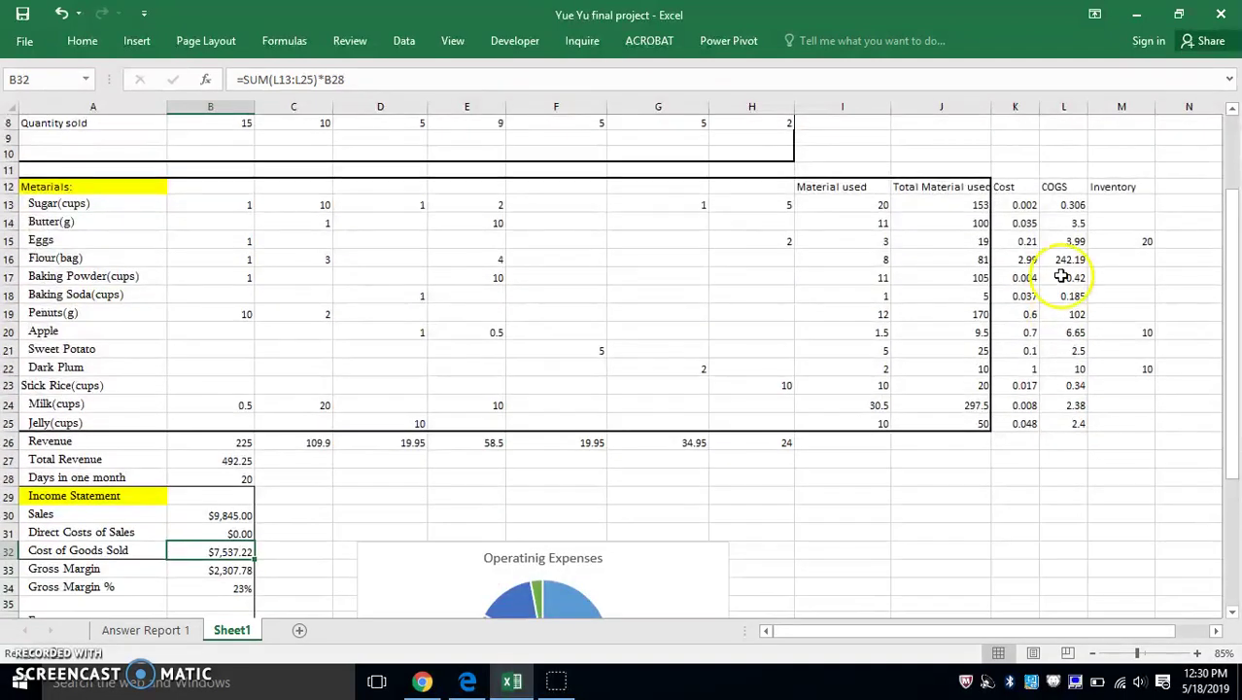
left_click(1073, 203)
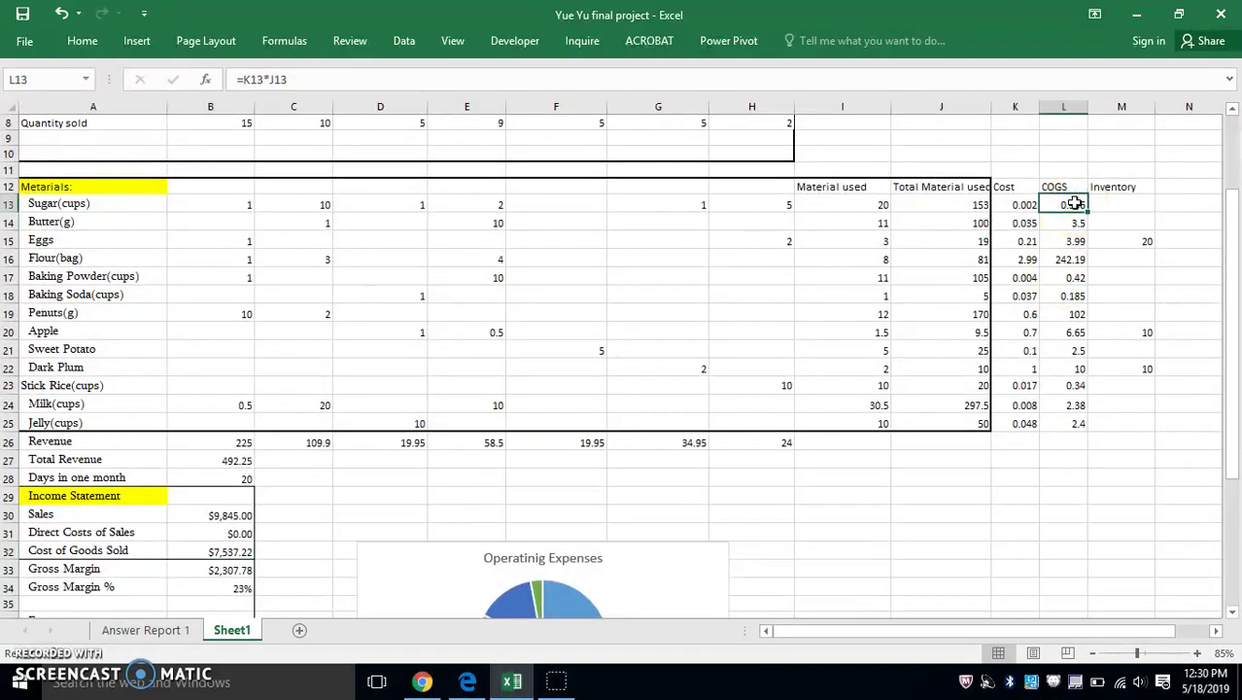
double_click(1073, 204)
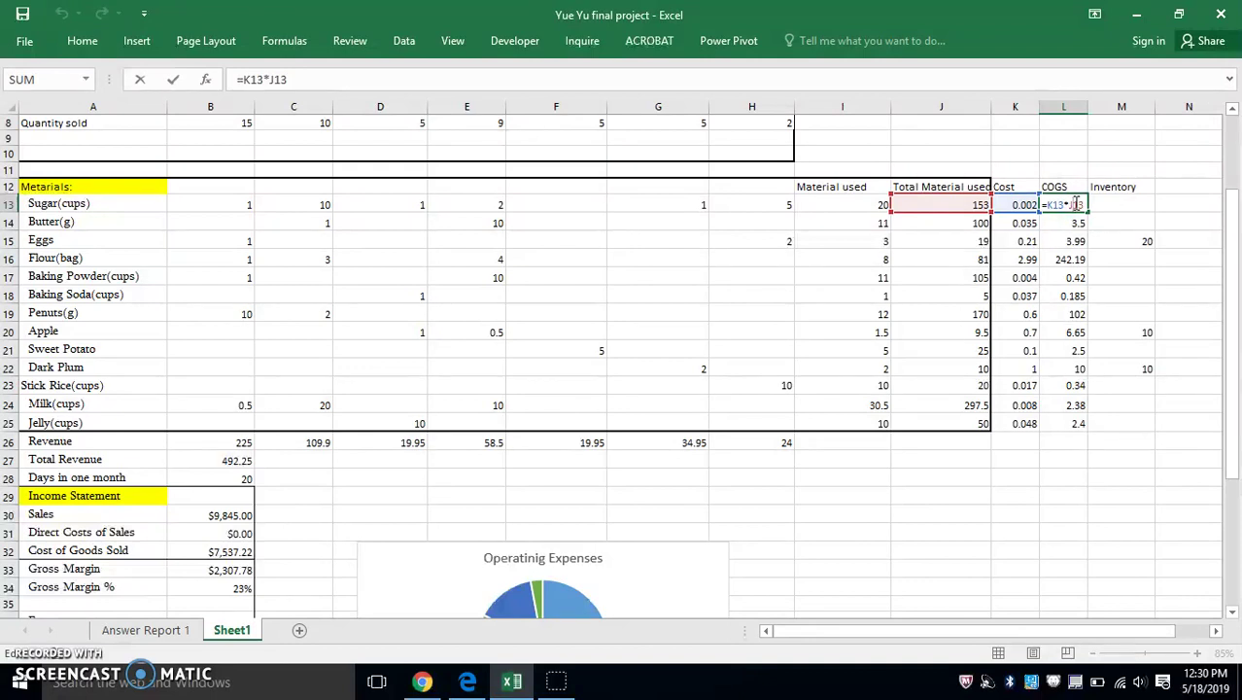
left_click(1073, 423)
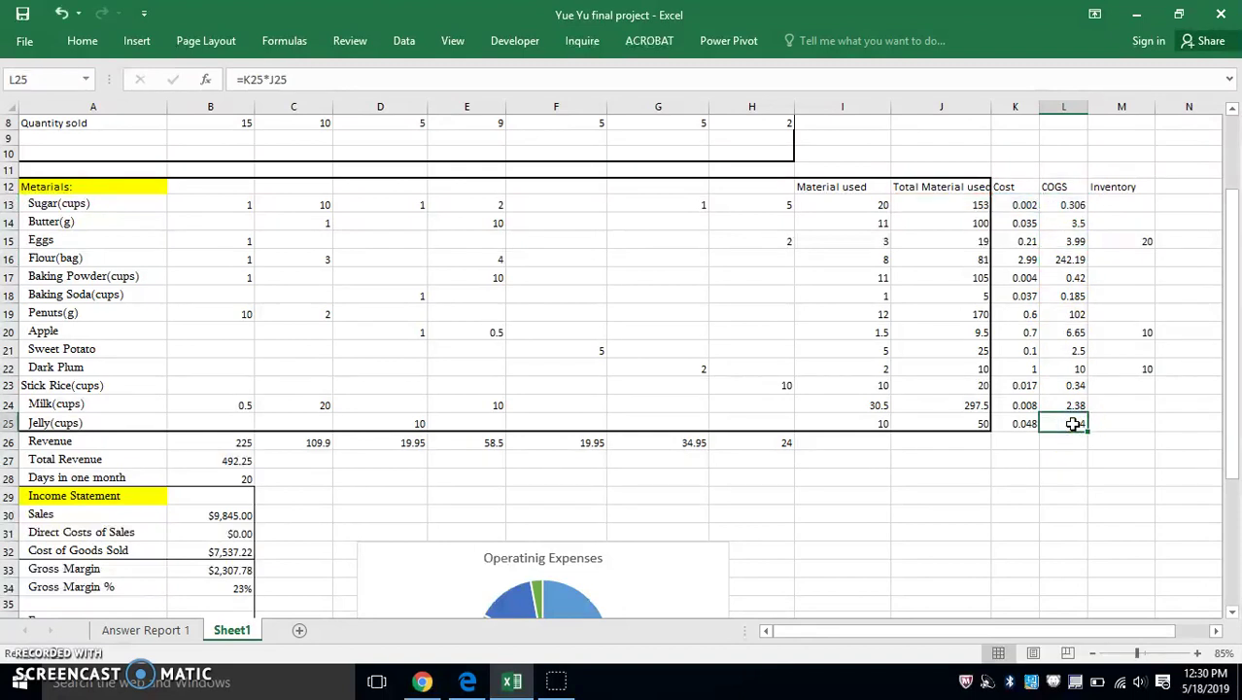
double_click(1072, 424)
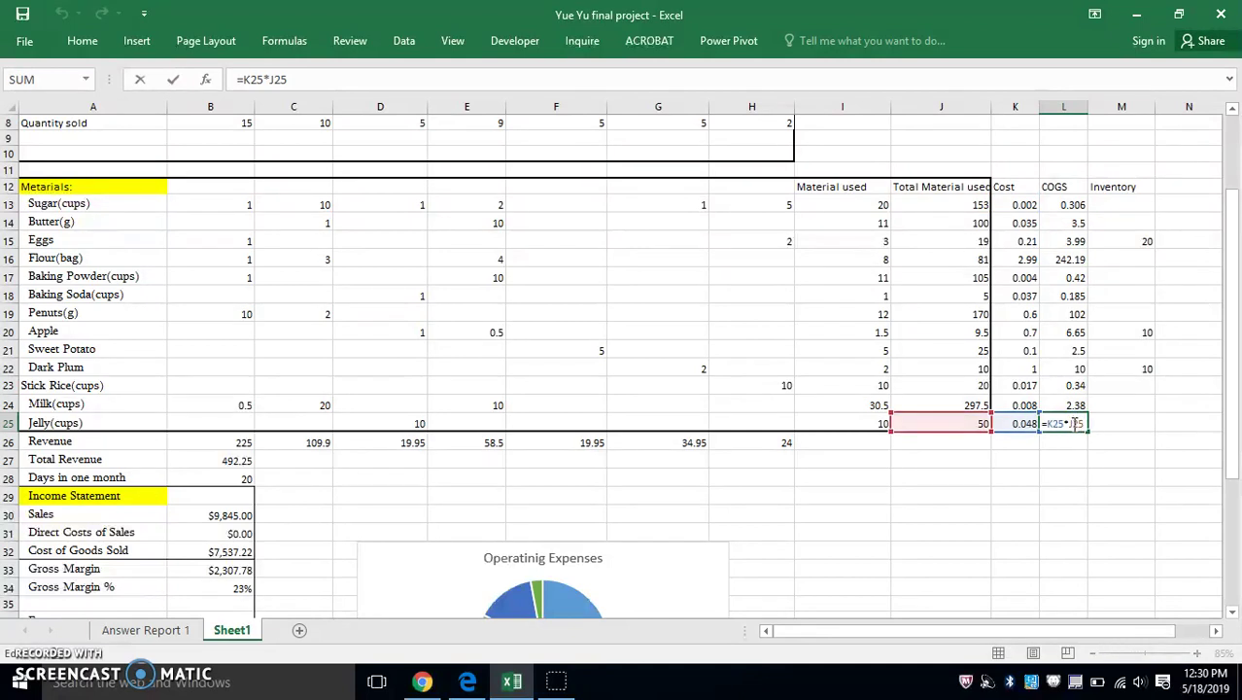
key("Return")
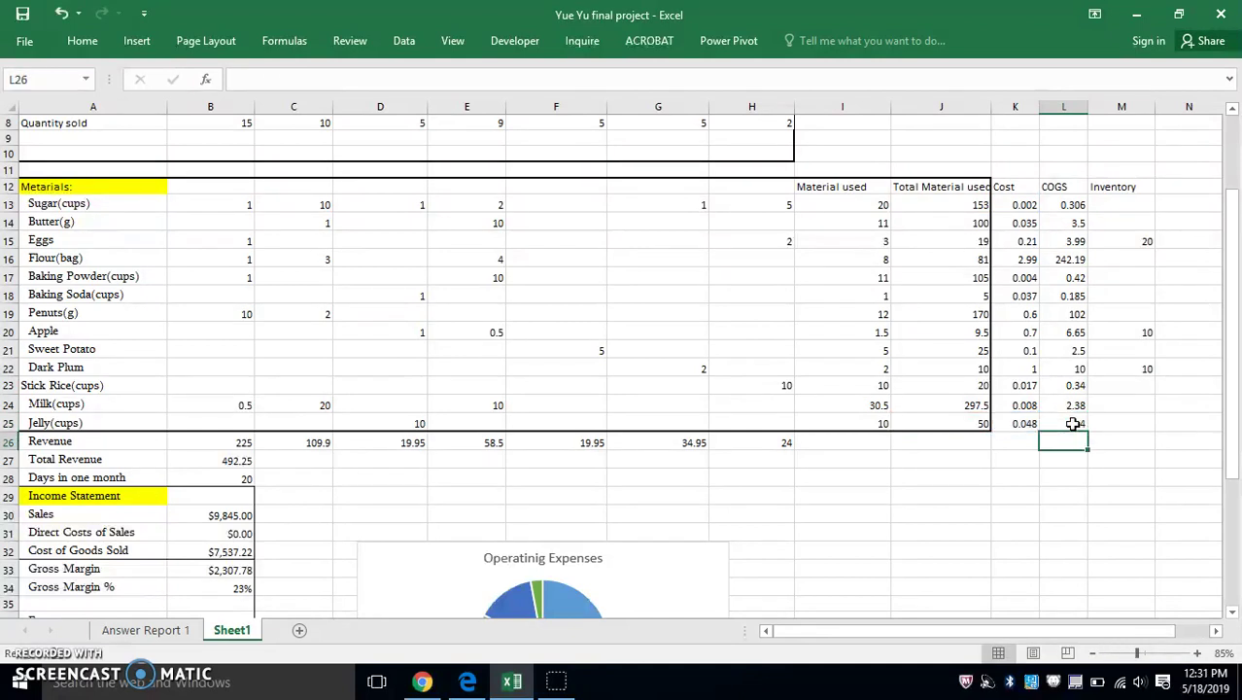
Step: Examine the Gross Margin and Gross Margin % formulas in B33 and B34 of the income statement
scroll(395, 460, "down", 2)
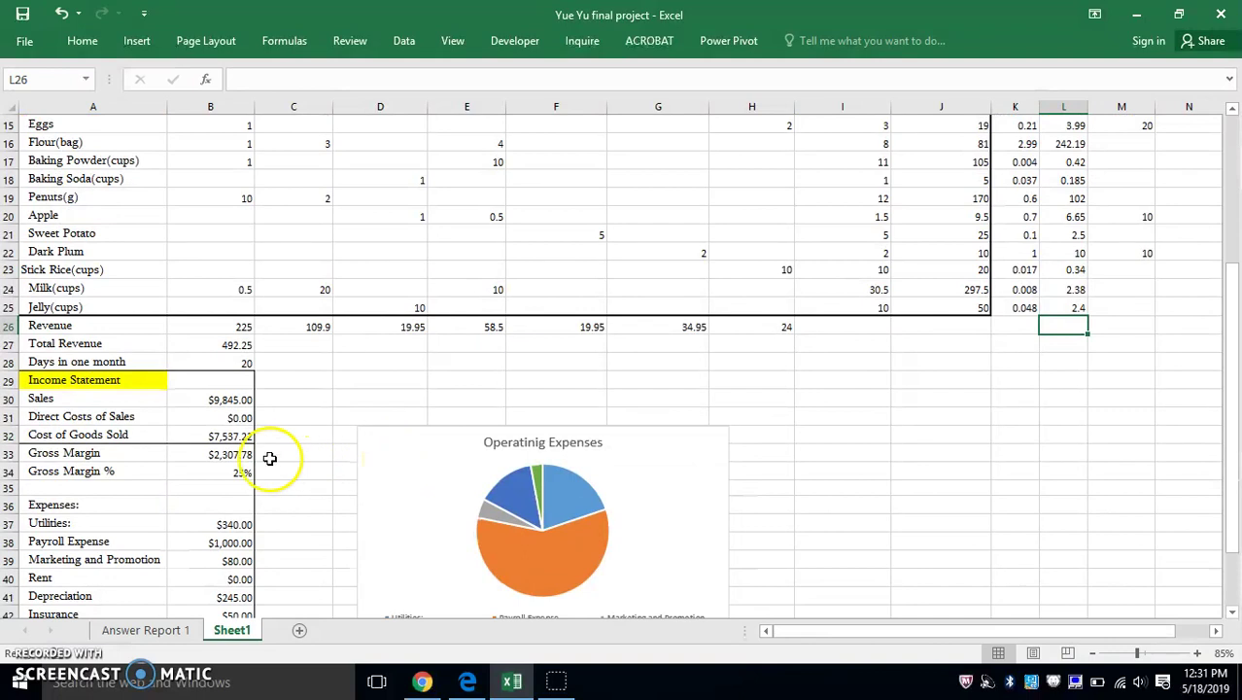
left_click(220, 453)
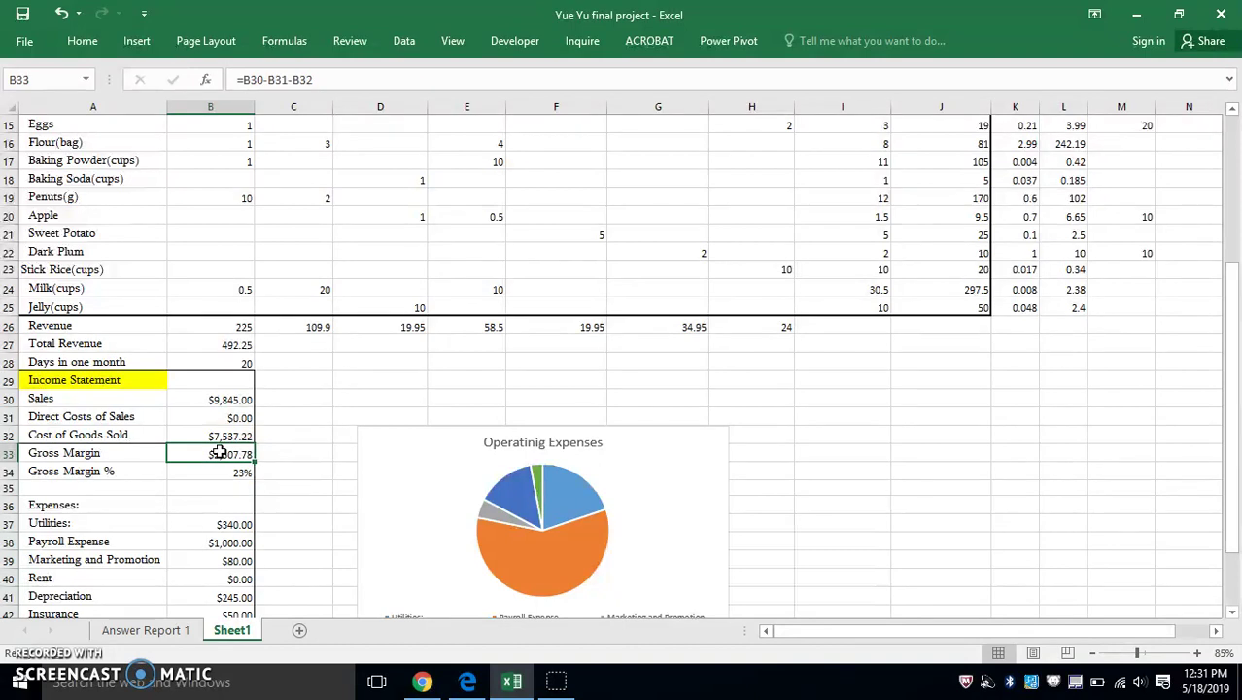
left_click(244, 455)
left_click(186, 471)
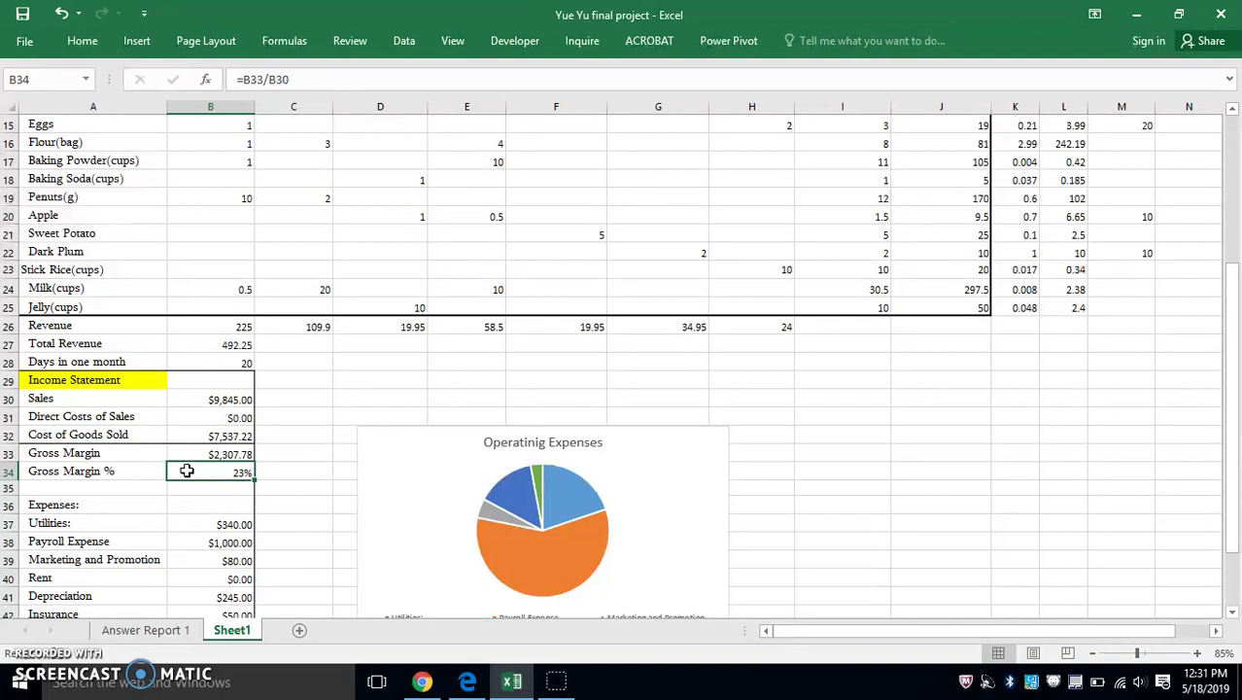
scroll(187, 470, "down", 2)
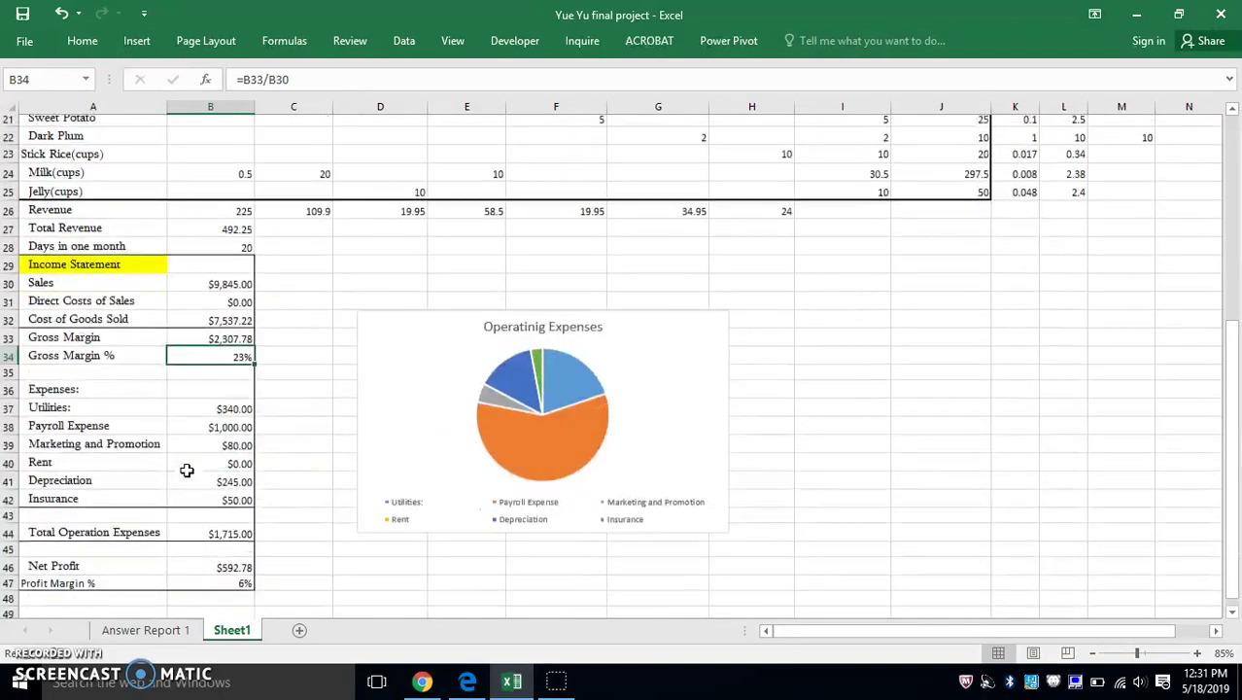
Step: Examine the monthly expense items of the income statement from Utilities in row 37 to Insurance in row 42
left_click(189, 397)
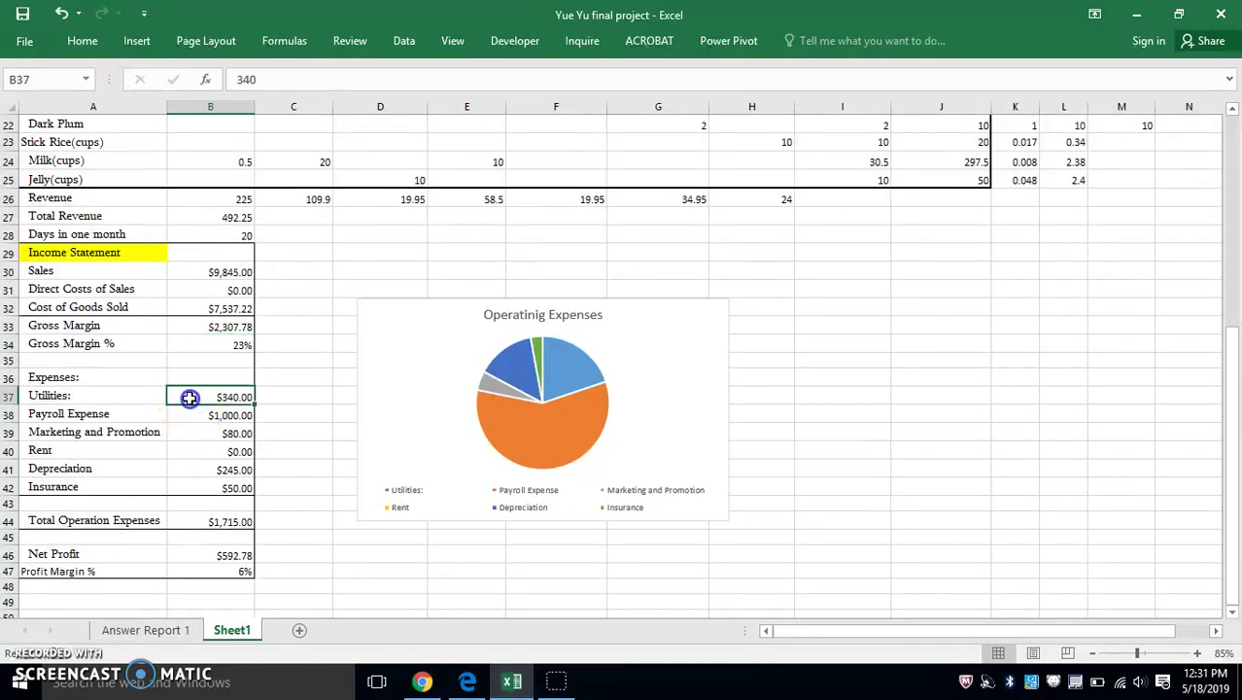
double_click(189, 398)
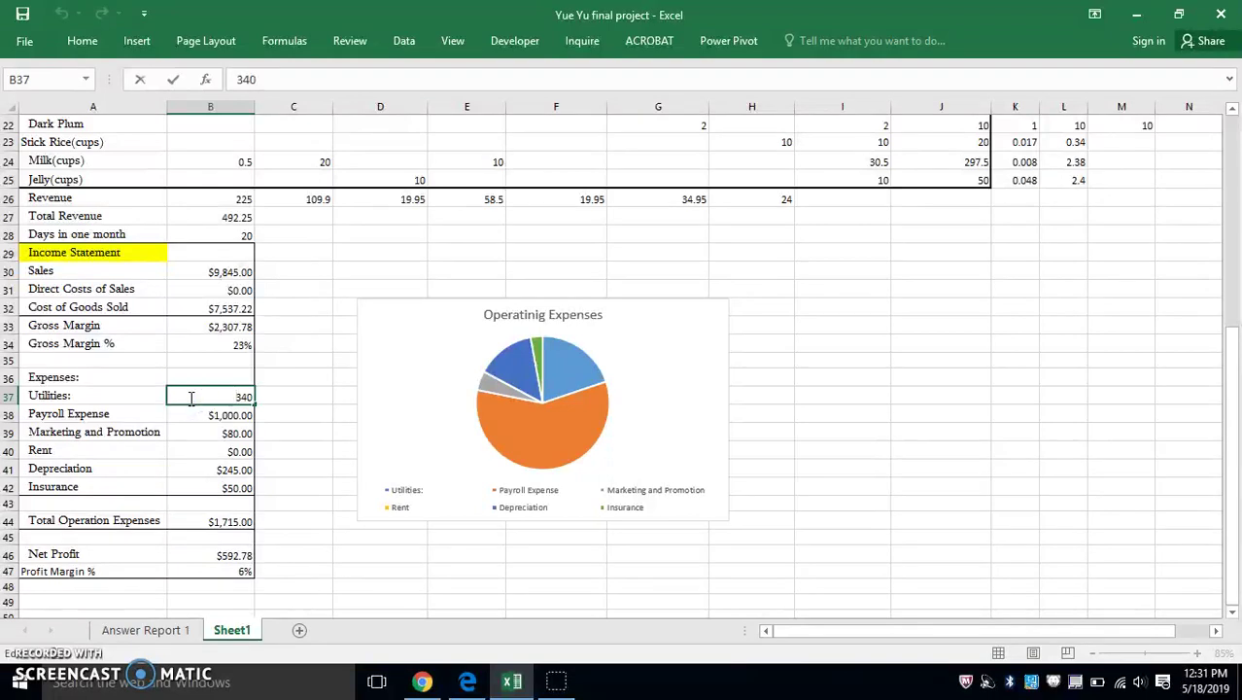
key("End")
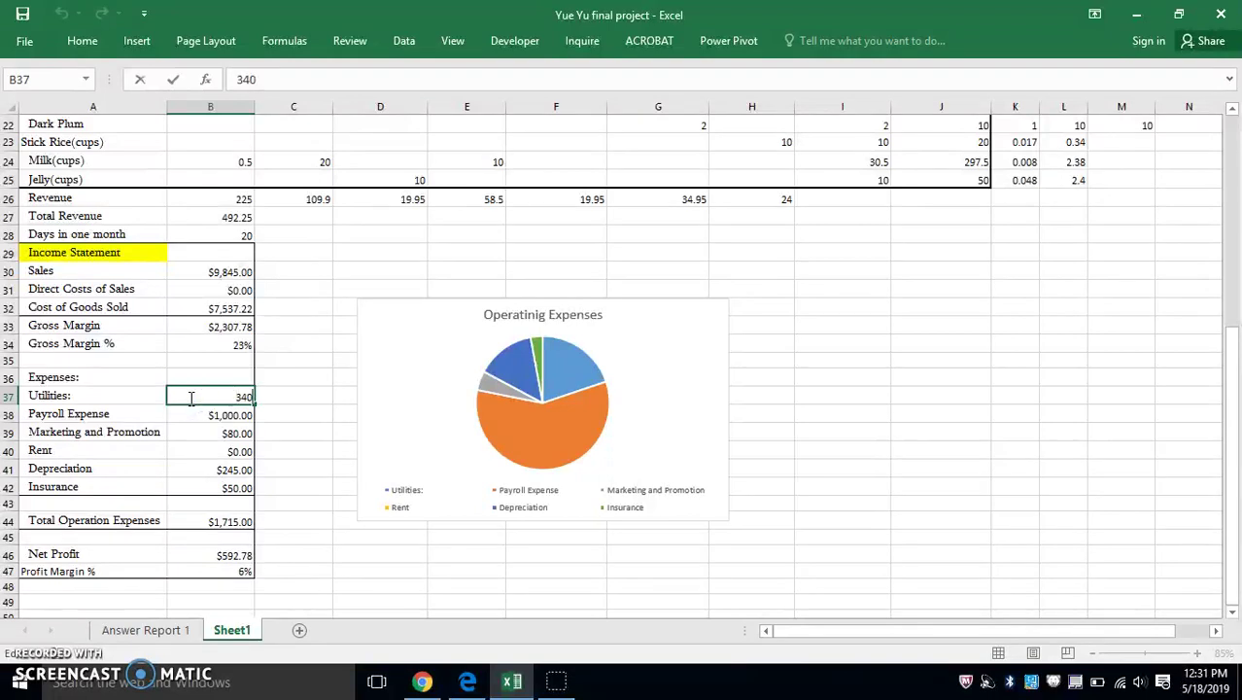
left_click(129, 417)
key("Down")
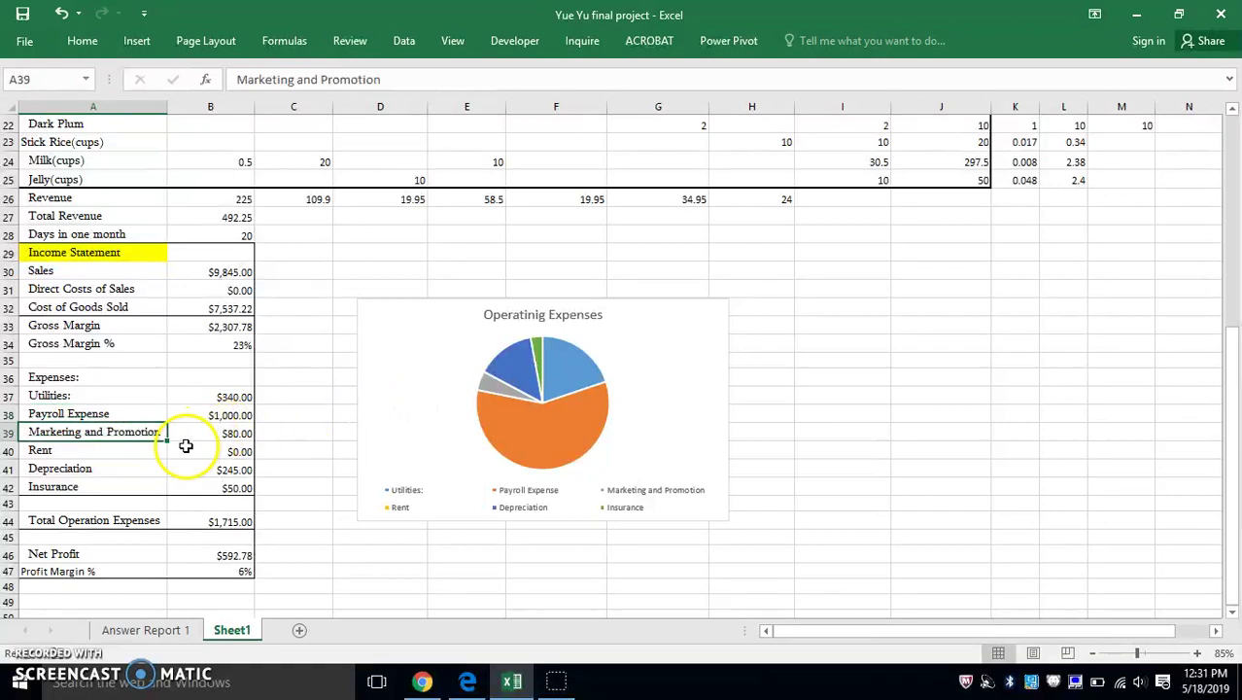
left_click(151, 452)
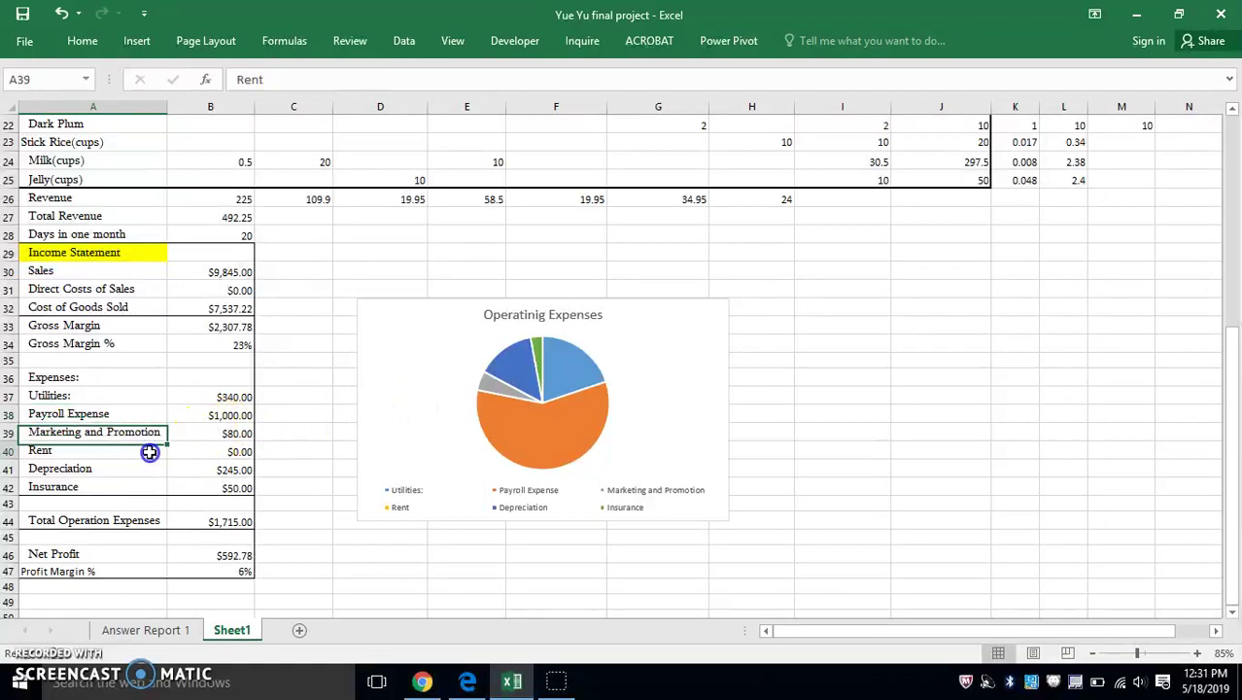
left_click(140, 474)
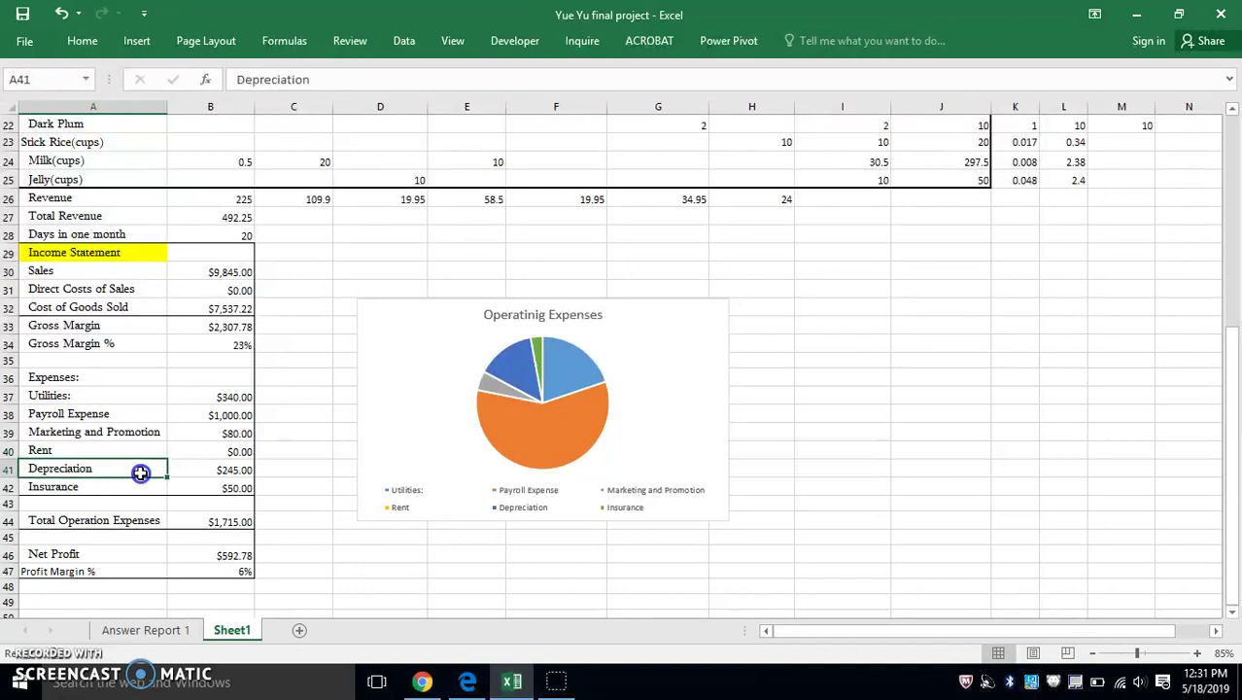
left_click(130, 488)
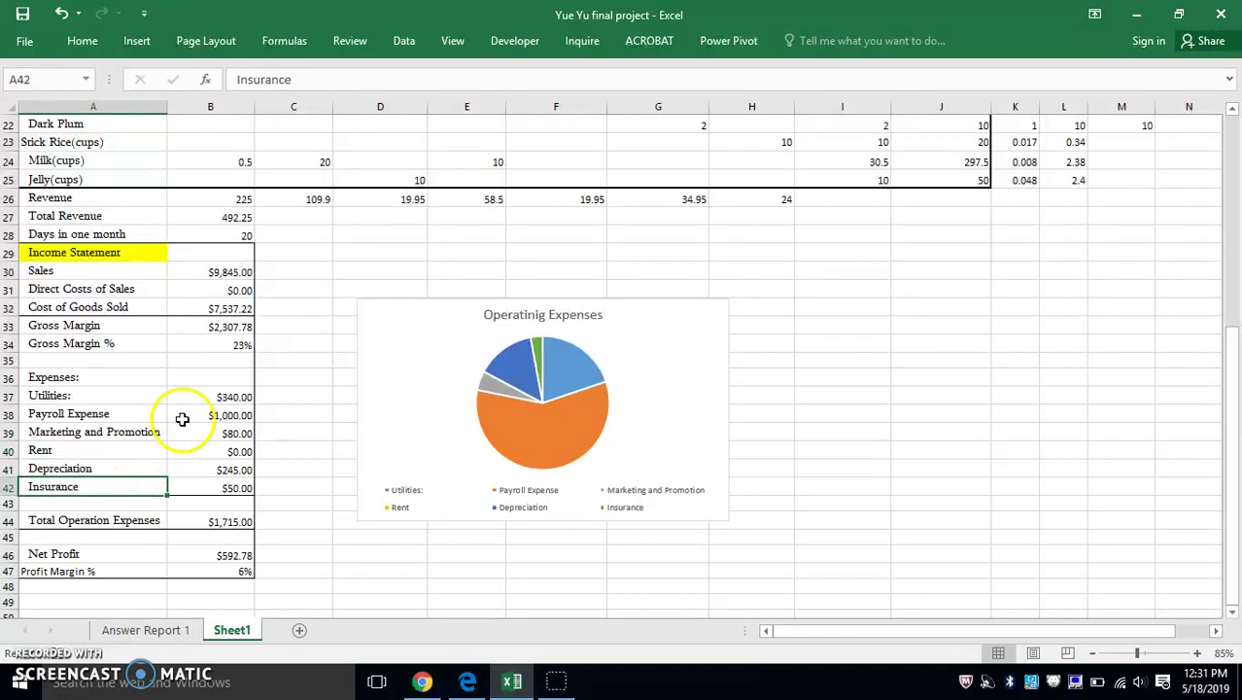
Step: Examine the Utilities amount in B37 and how the Payroll Expense formula in B38 uses the days in one month
left_click(199, 393)
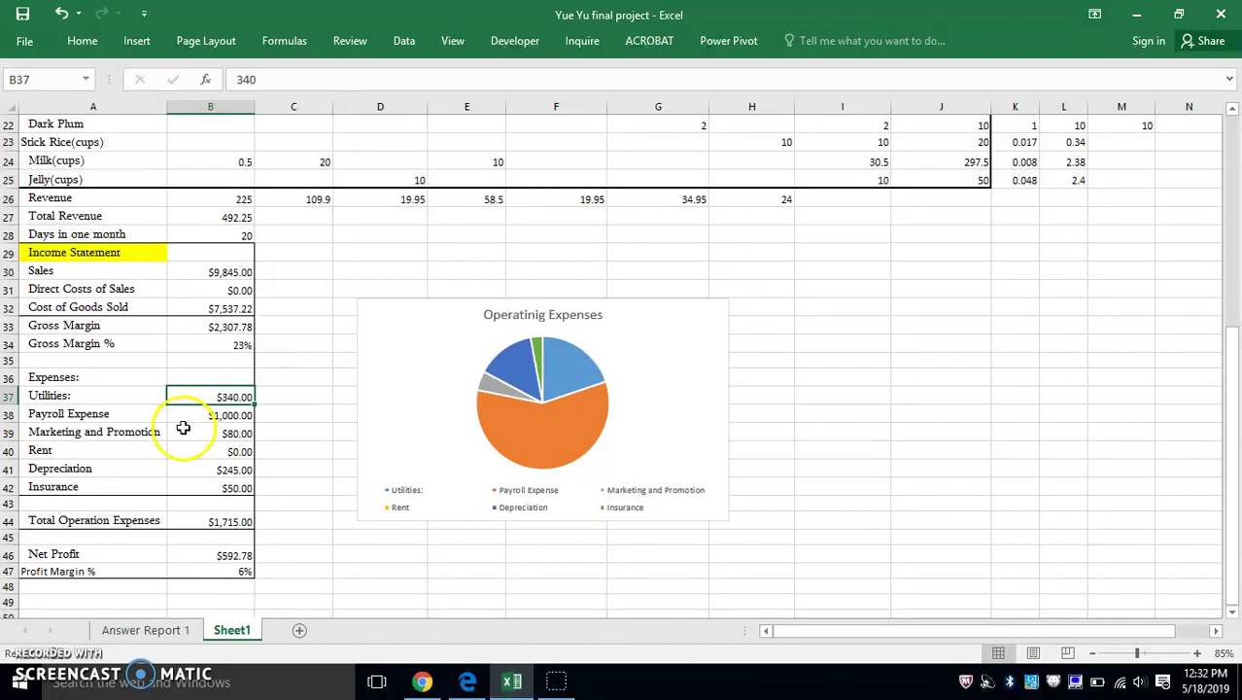
left_click(181, 415)
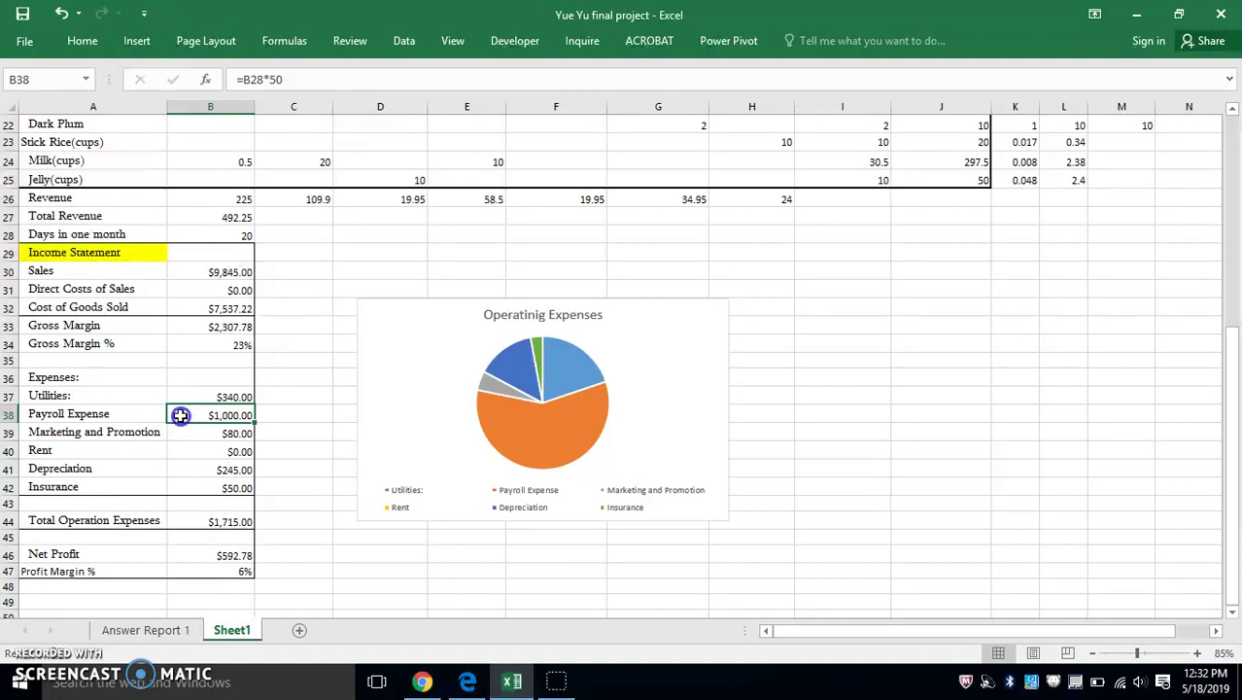
double_click(179, 415)
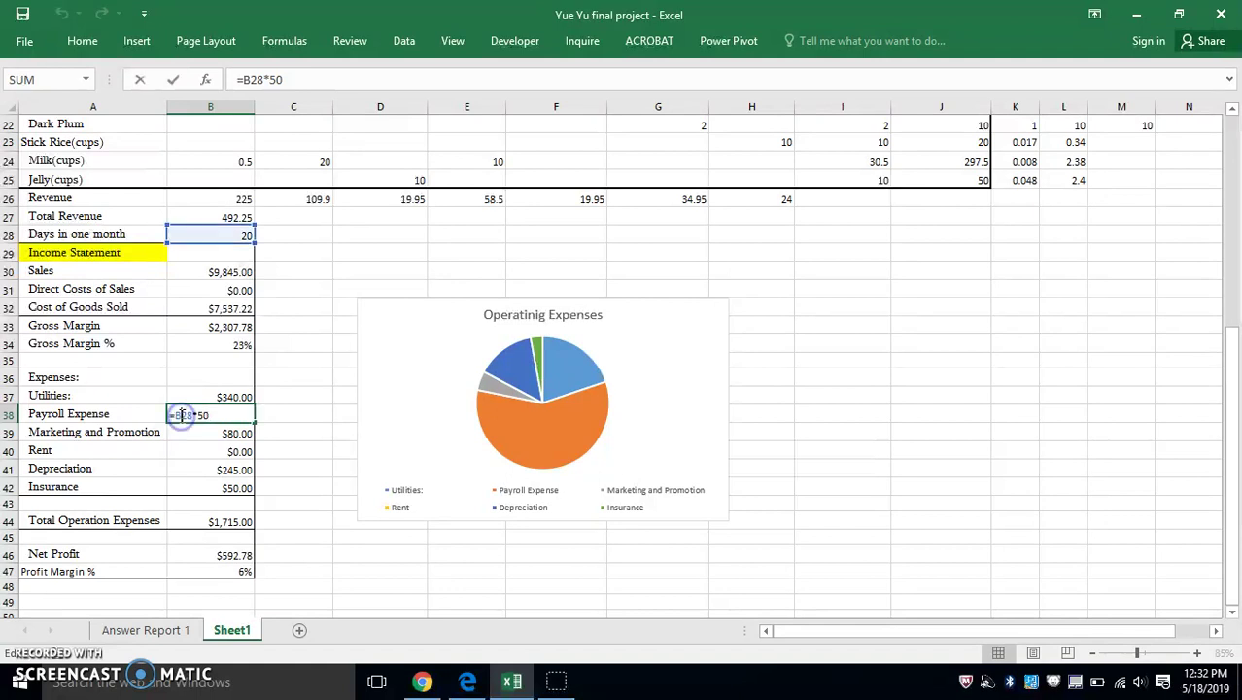
left_click(243, 415)
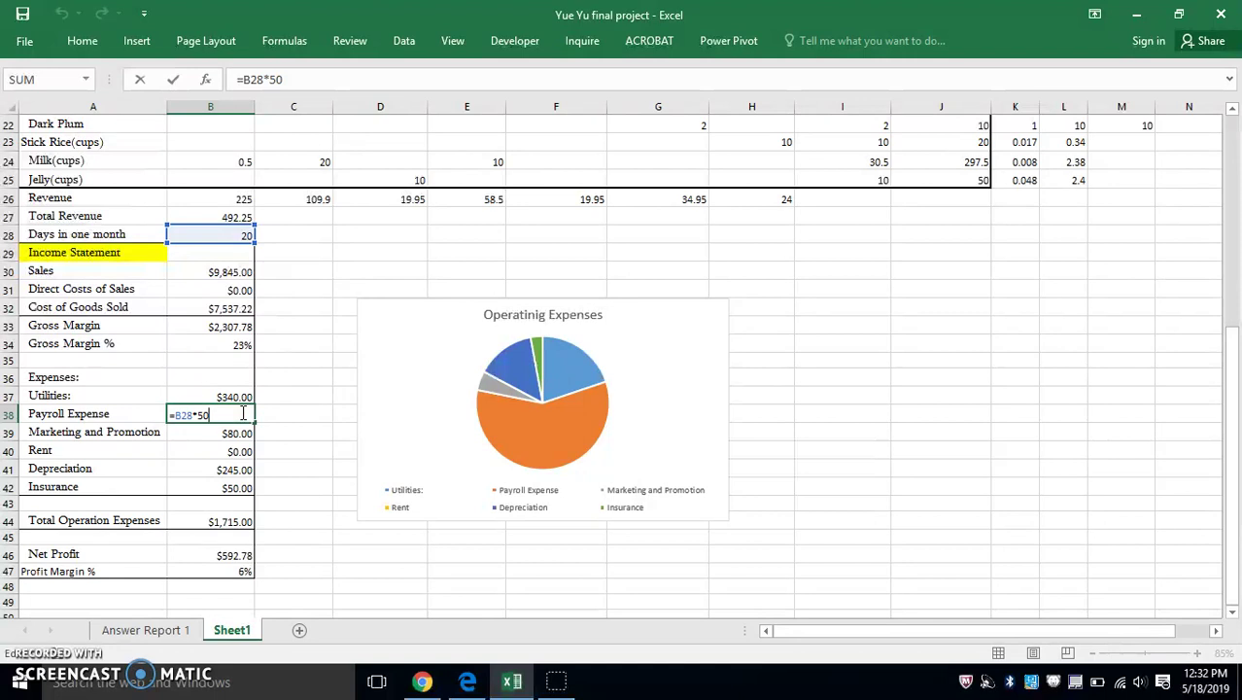
key("Return")
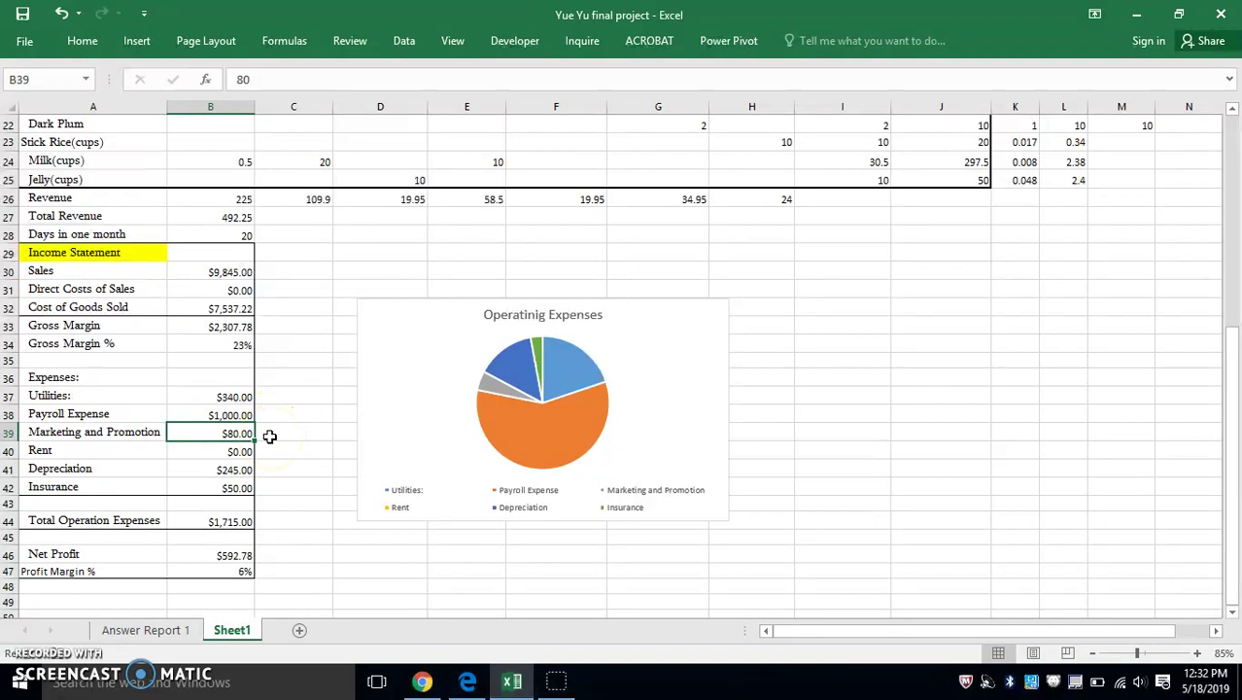
Step: Examine the Rent, Depreciation and Insurance amounts in B40:B42
key("Down")
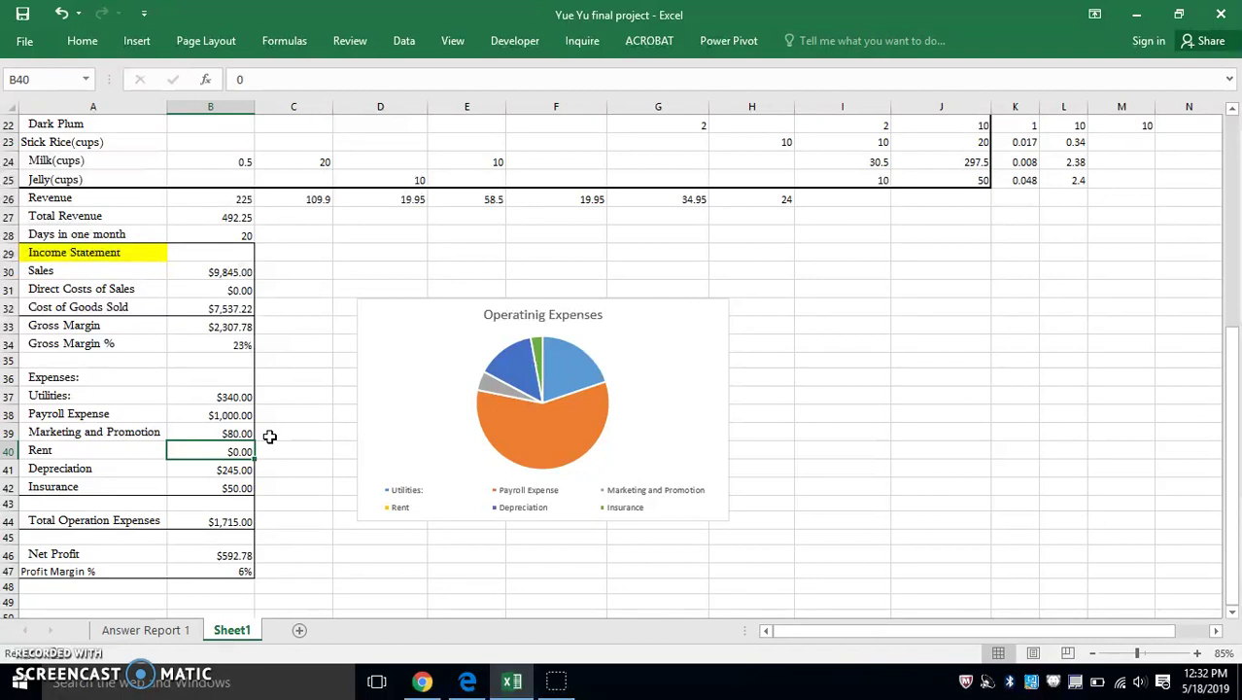
key("Down")
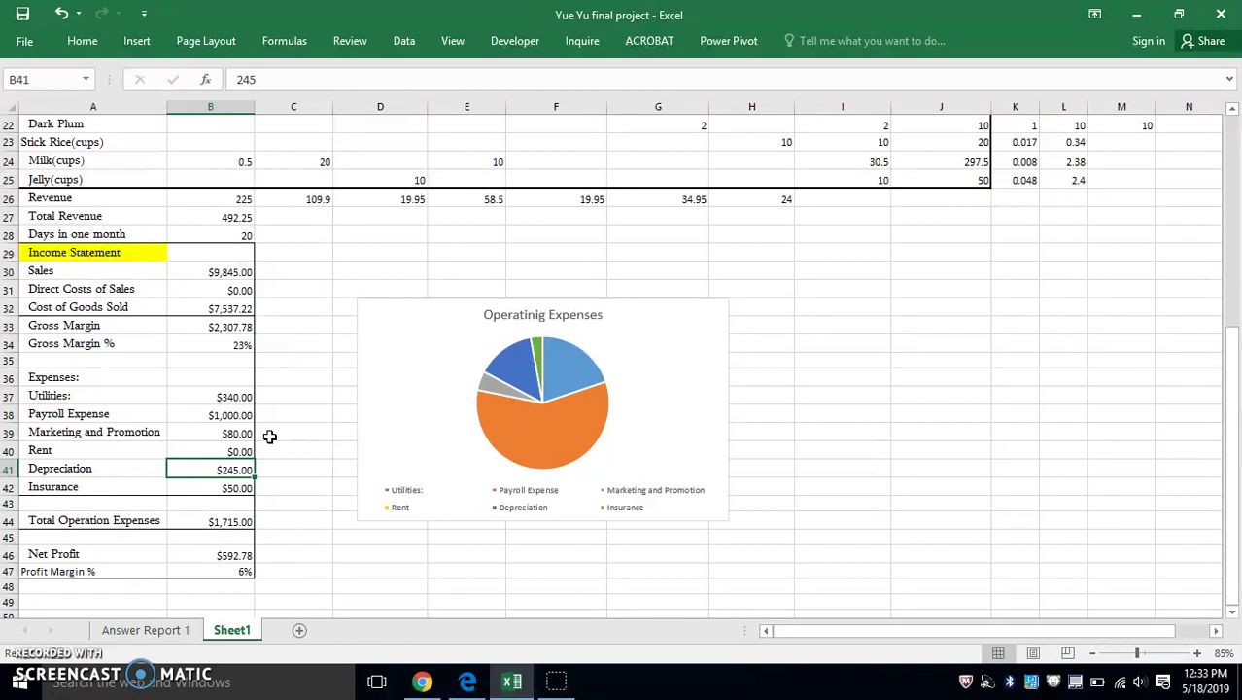
key("Down")
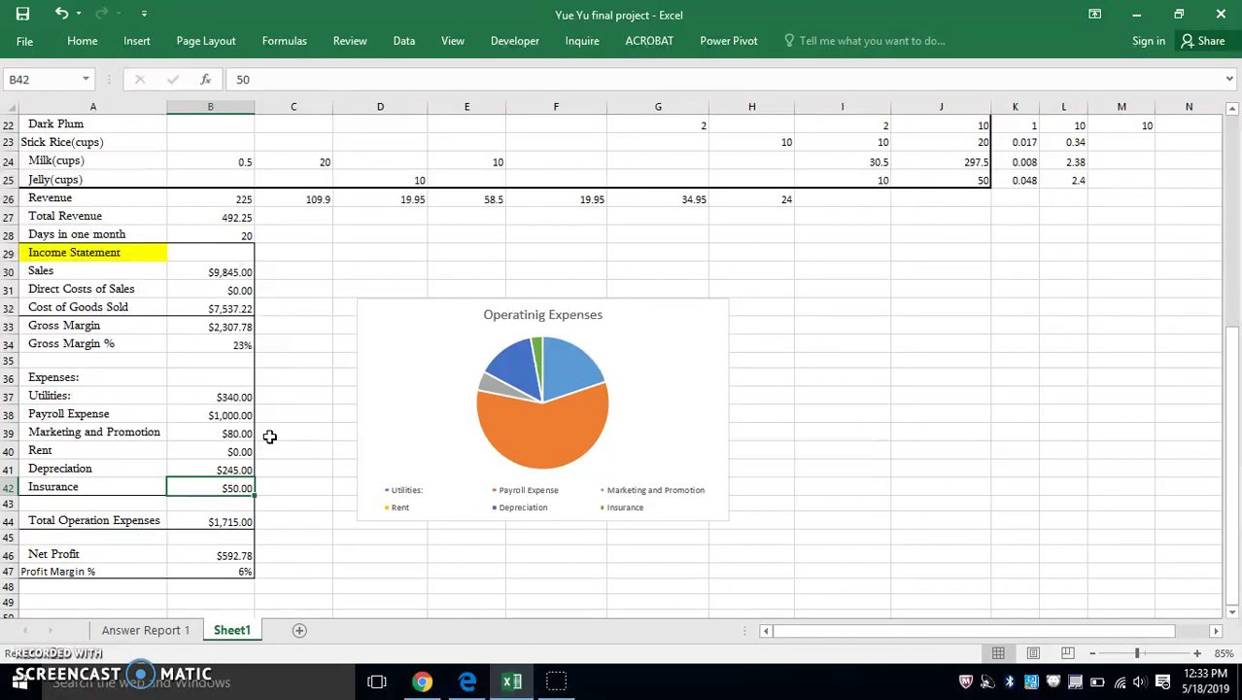
Step: Examine the Total Operation Expenses formula in B44 and the expense range it sums
scroll(270, 437, "down", 5)
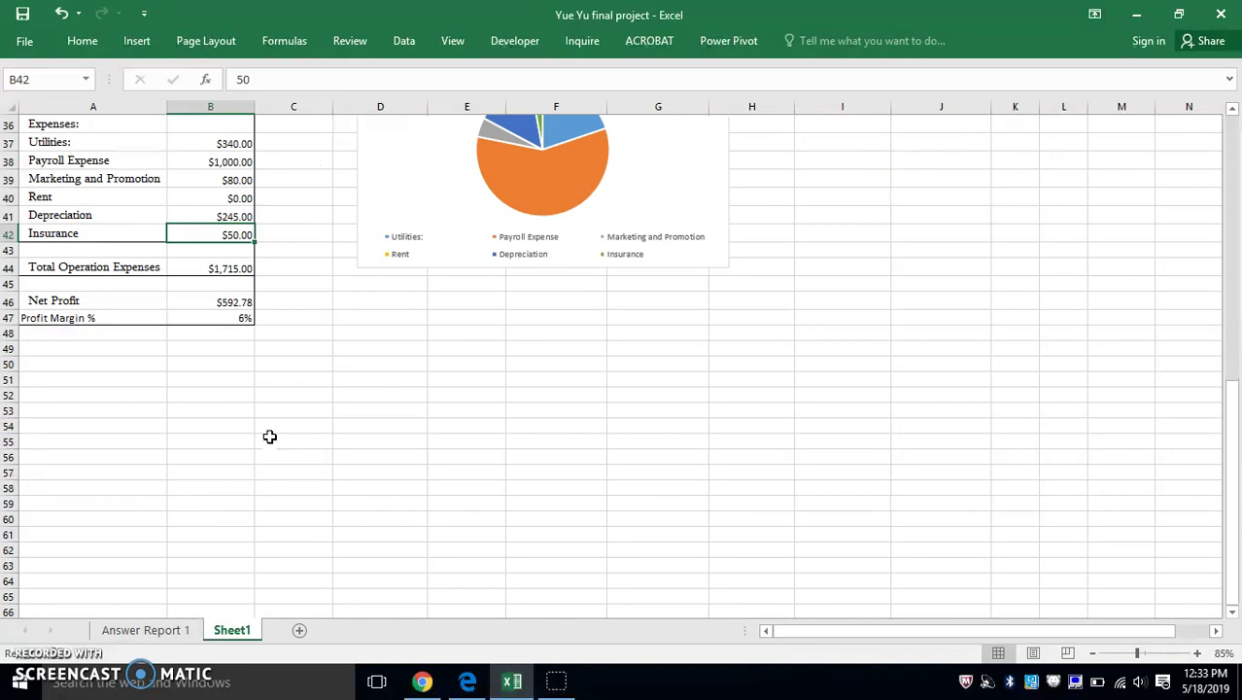
scroll(269, 436, "up", 5)
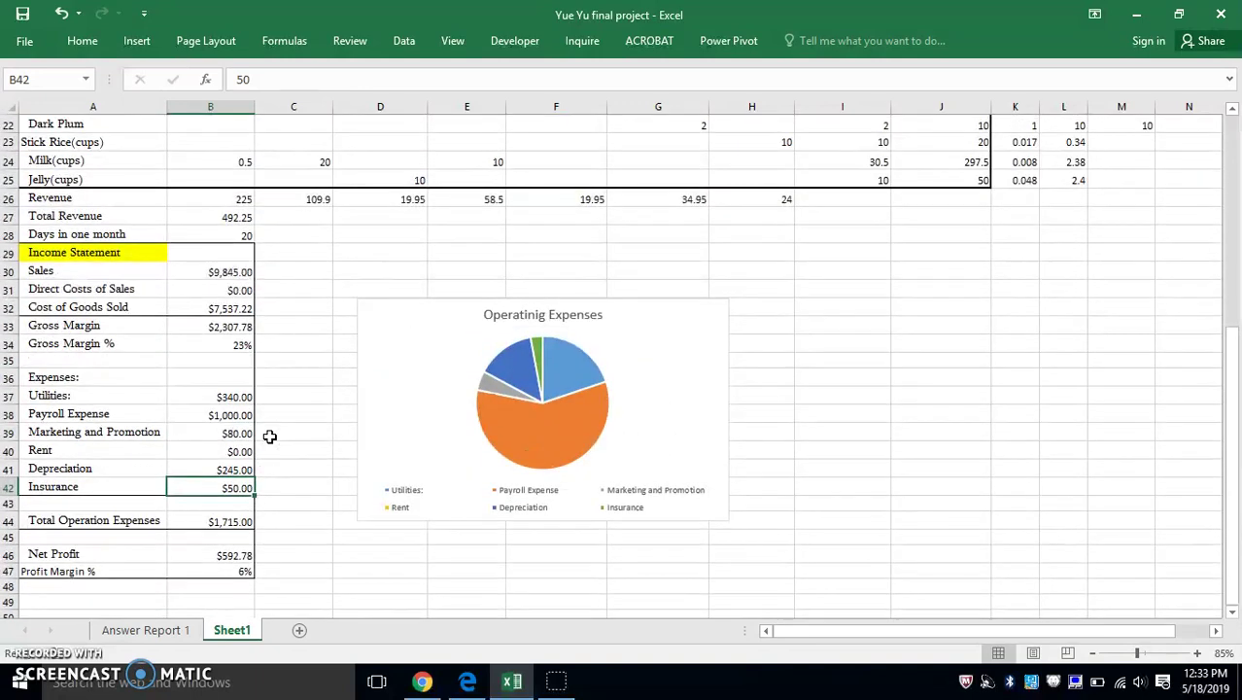
scroll(198, 393, "down", 2)
double_click(198, 393)
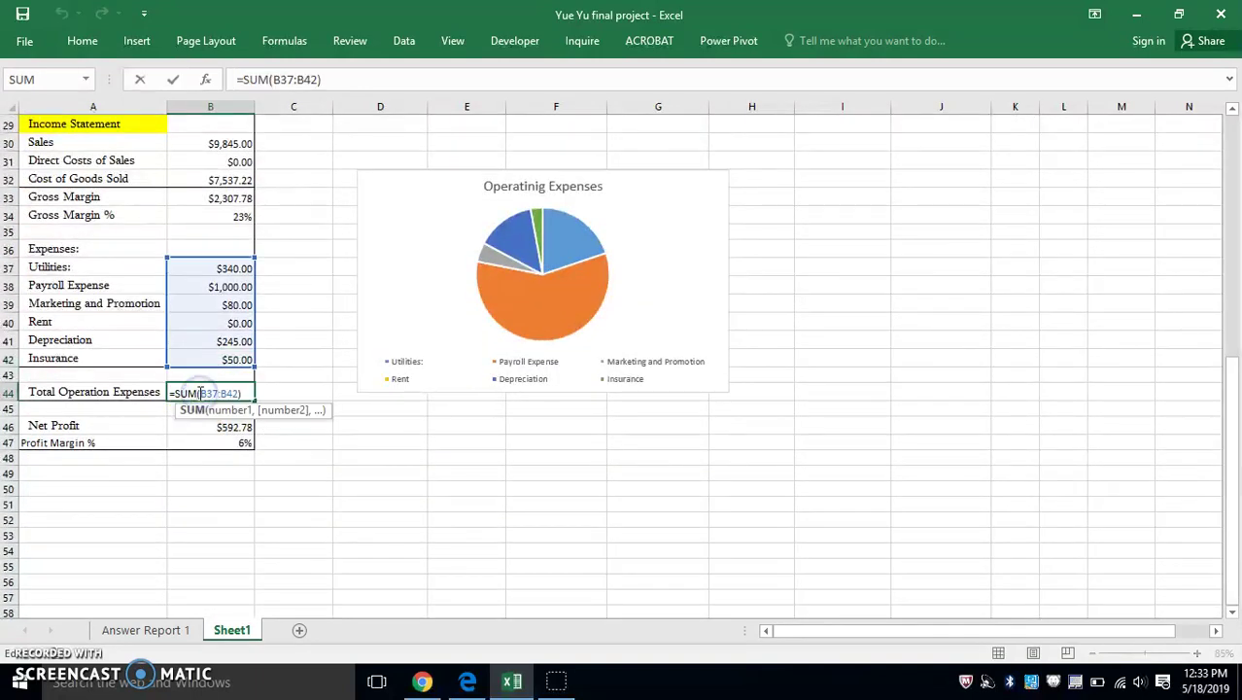
key("Return")
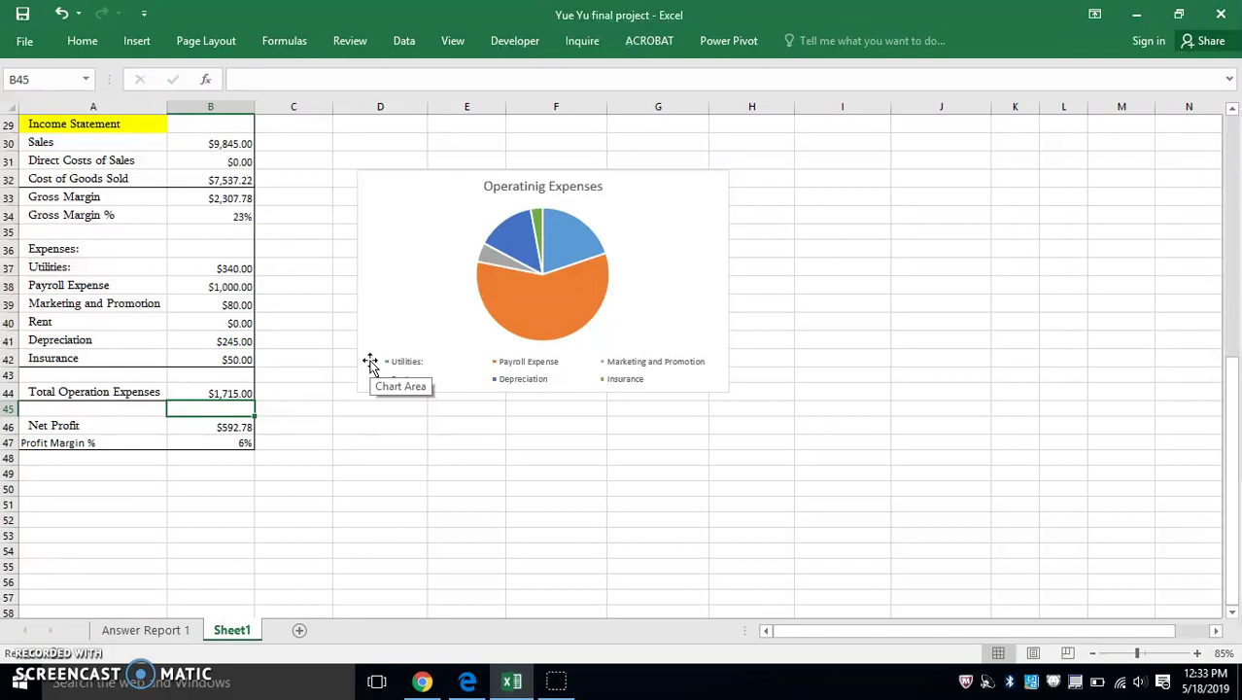
Step: Examine the Net Profit and Profit Margin % formulas in B46:B47, along with the Cost of Goods Sold and Total Operation Expenses that reduce profit
left_click(195, 428)
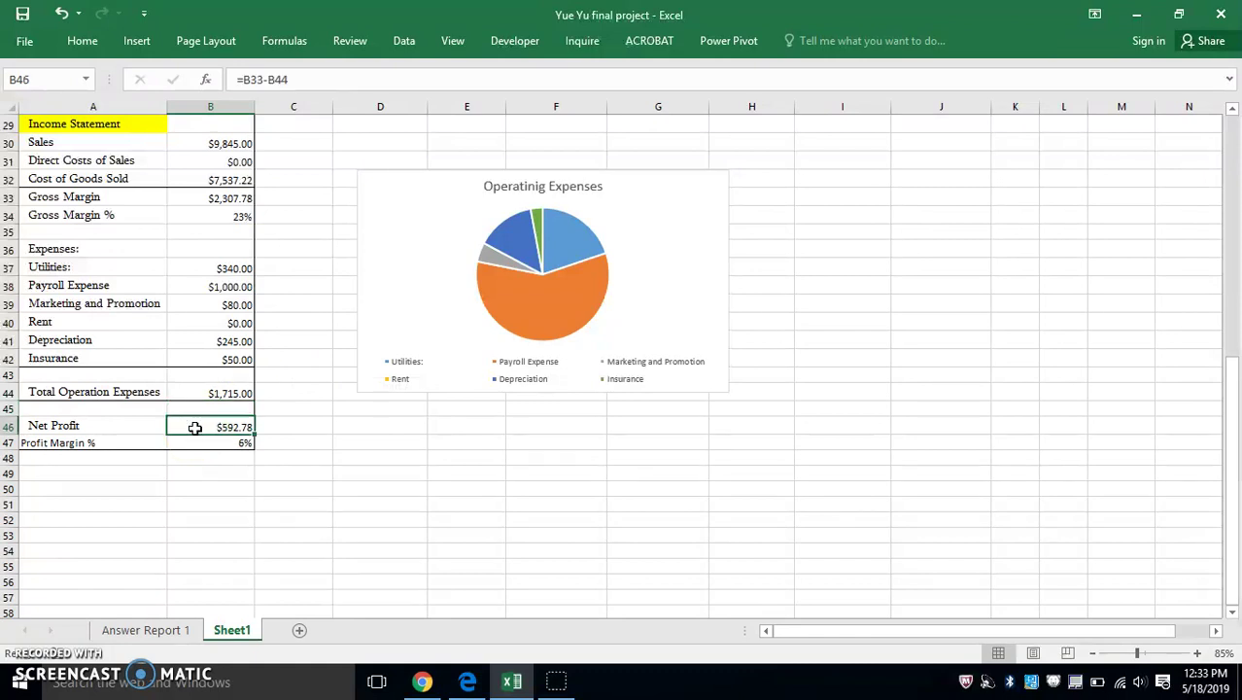
double_click(194, 428)
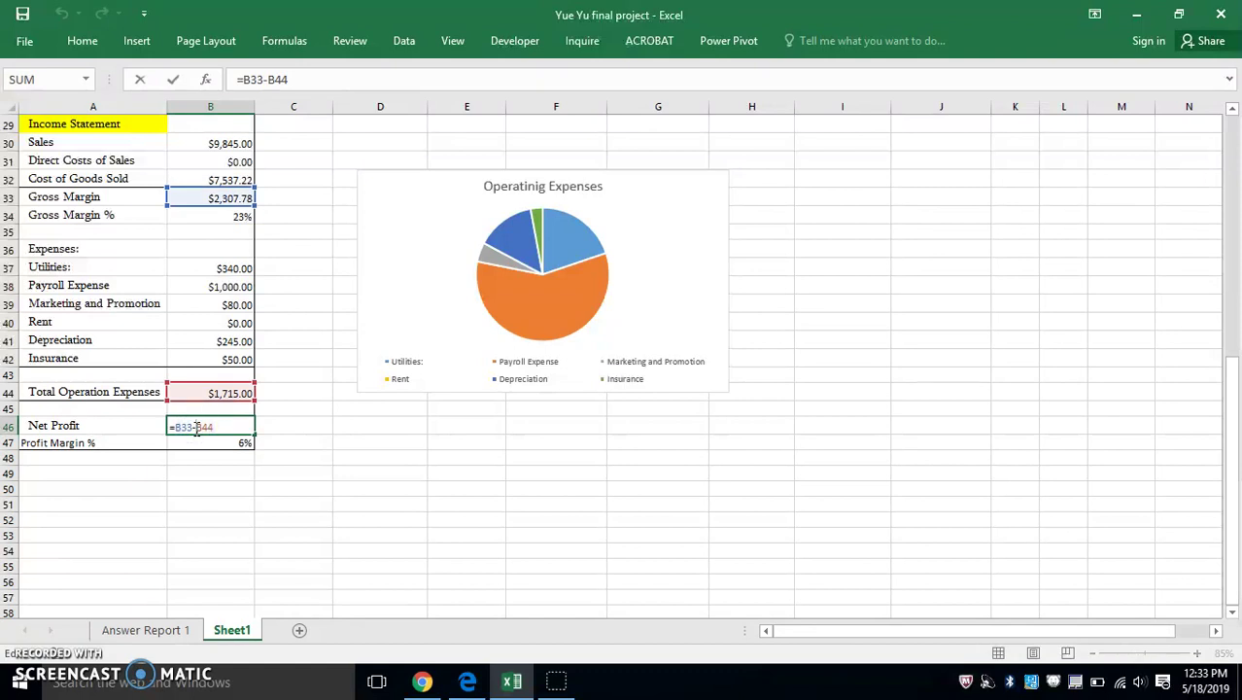
key("Return")
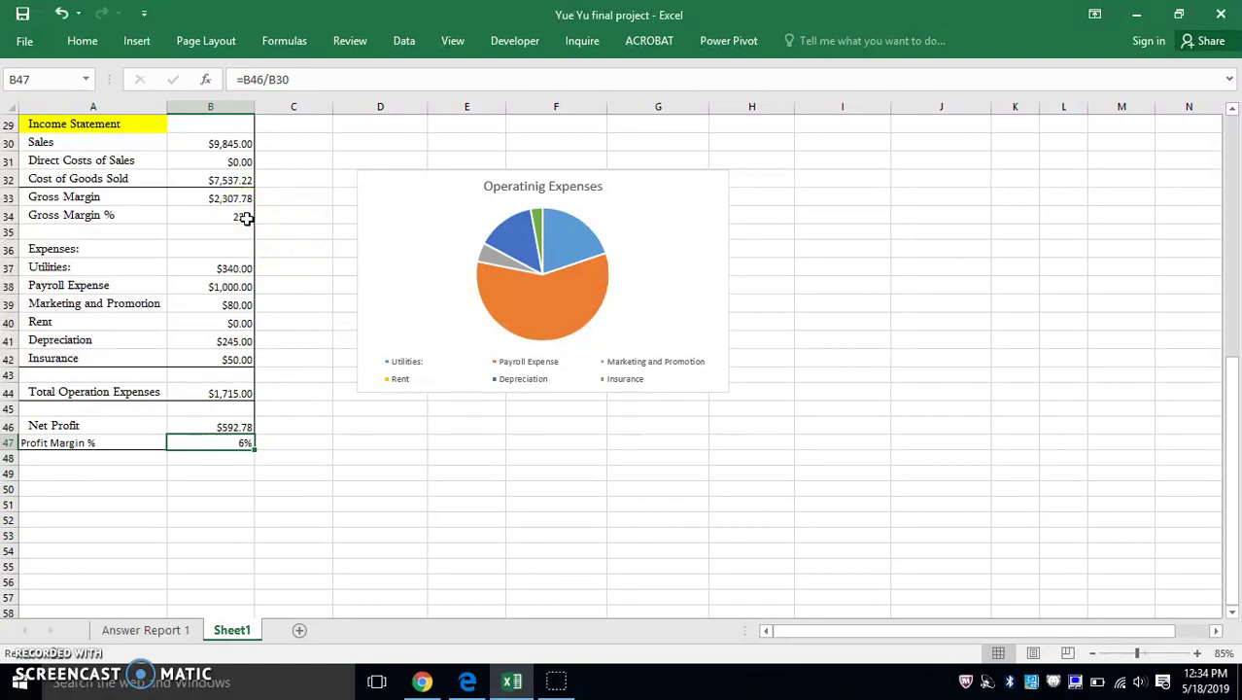
left_click(241, 179)
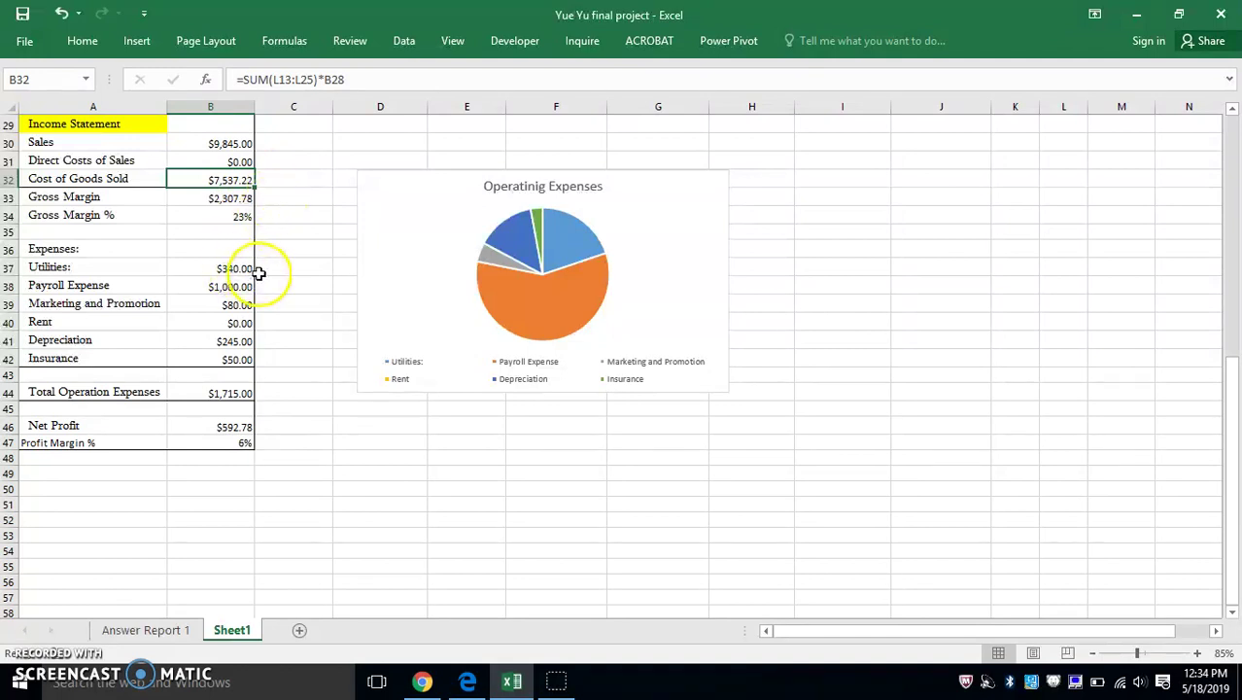
left_click(187, 397)
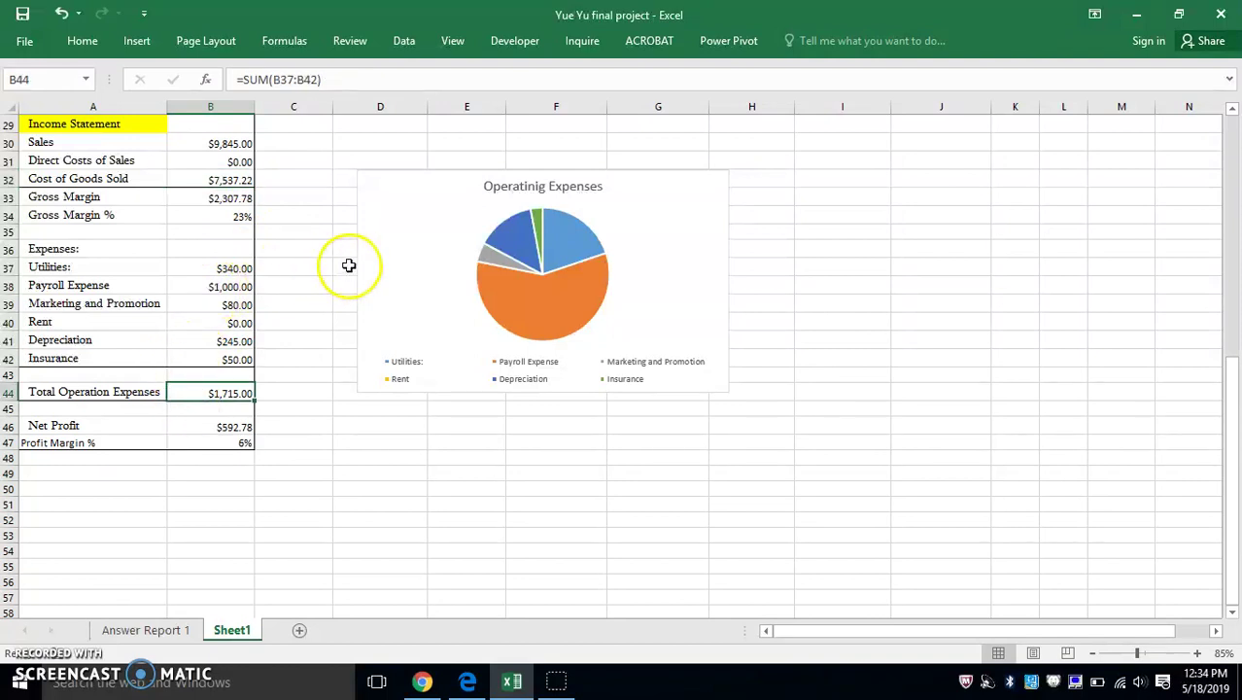
Step: View the recommended chart types for the expense amounts in B37:B42 without inserting one
left_click(214, 267)
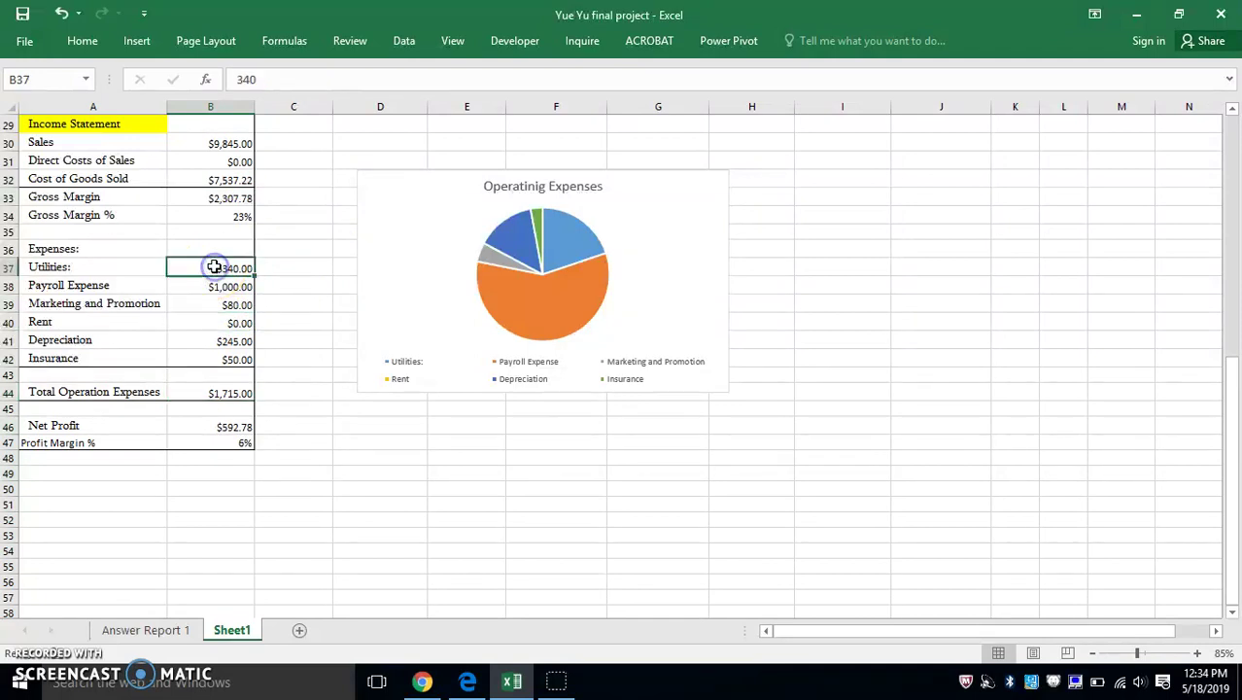
left_click_drag(195, 263, 187, 362)
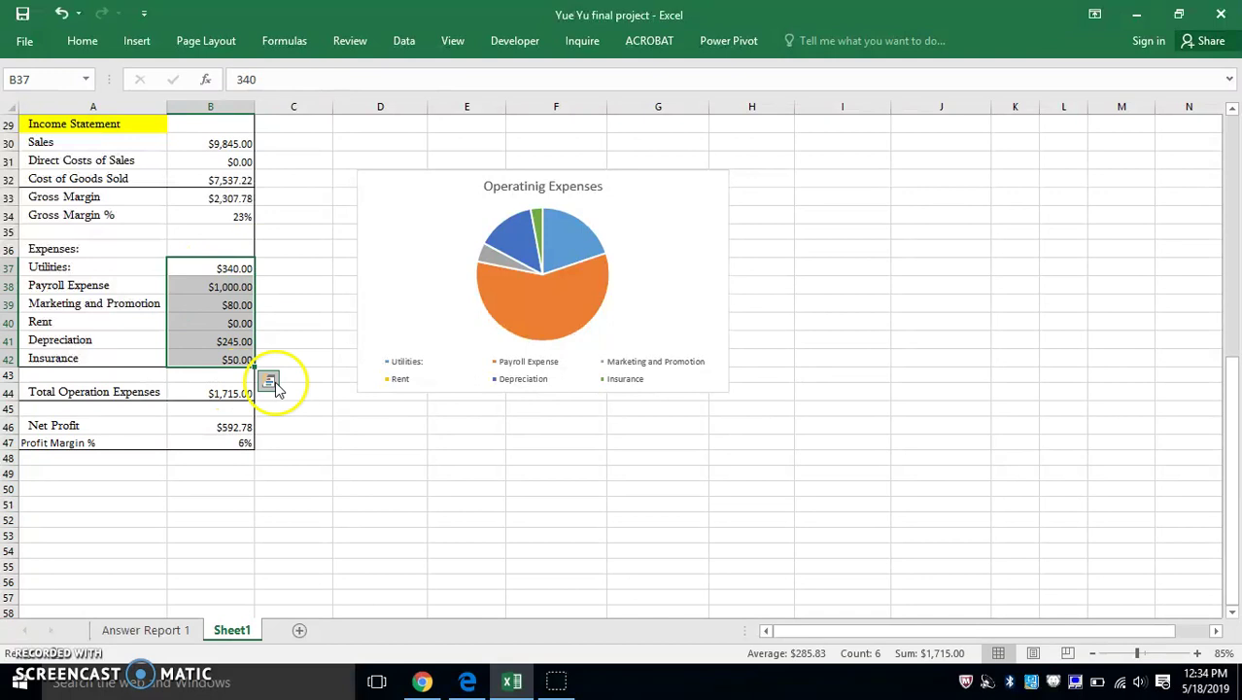
left_click(269, 382)
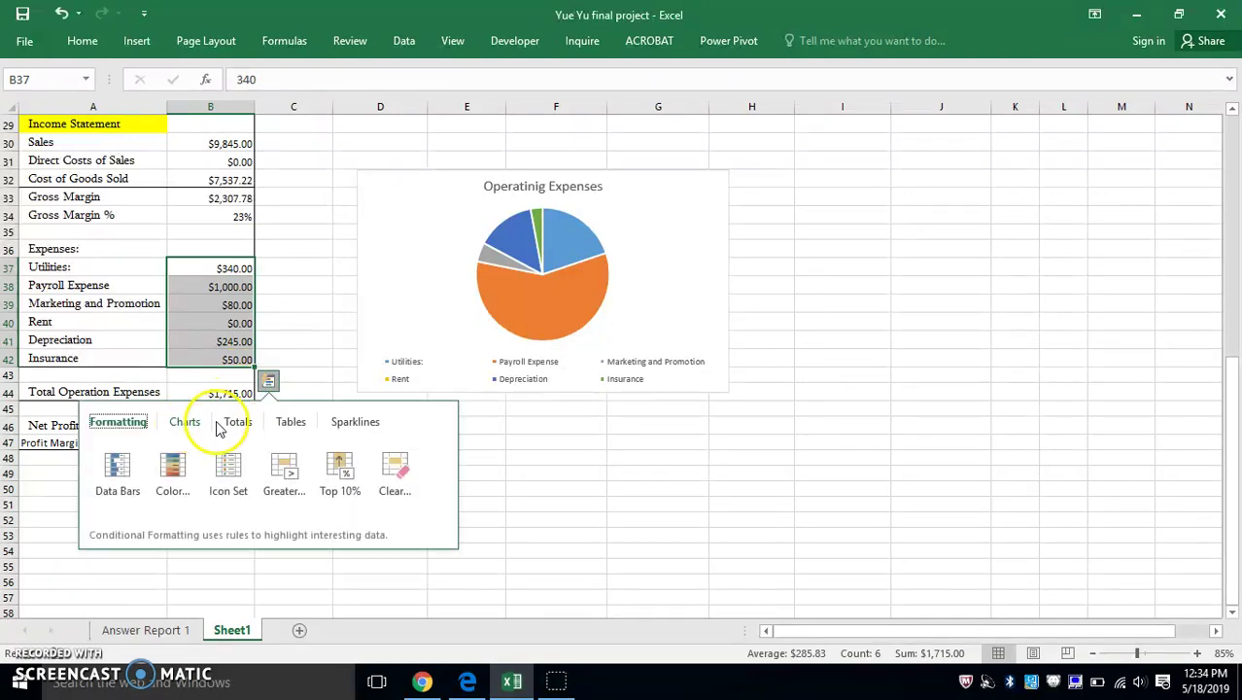
left_click(186, 425)
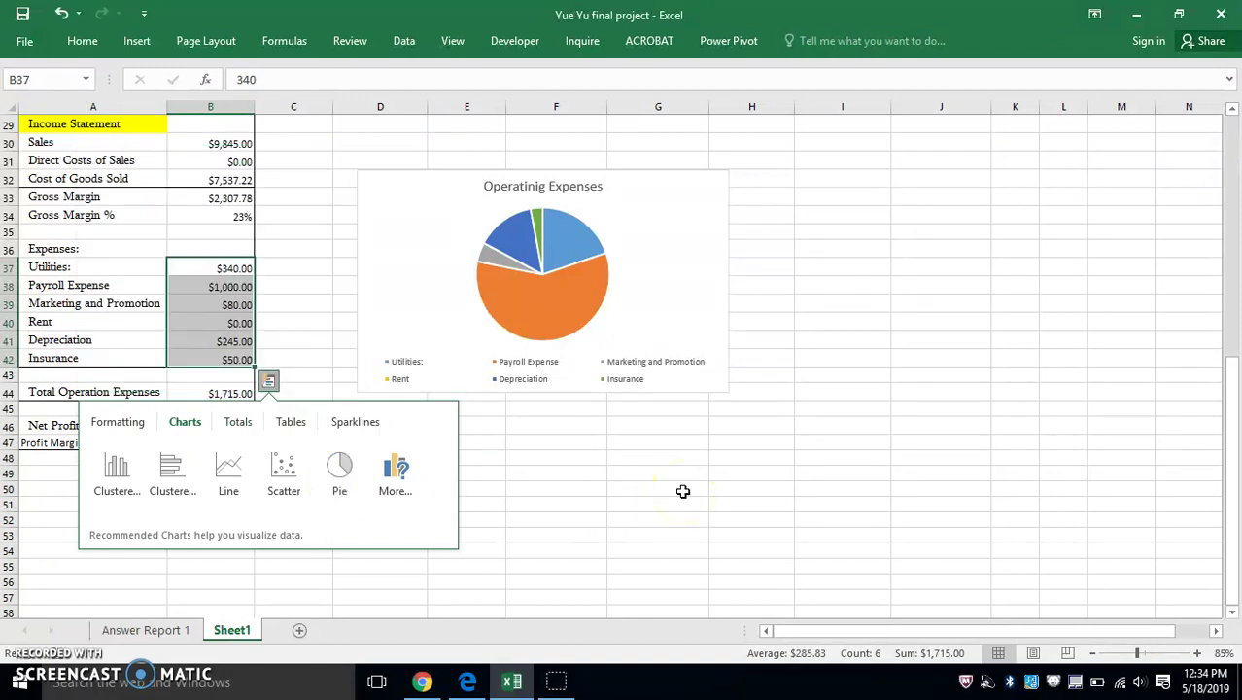
left_click(619, 461)
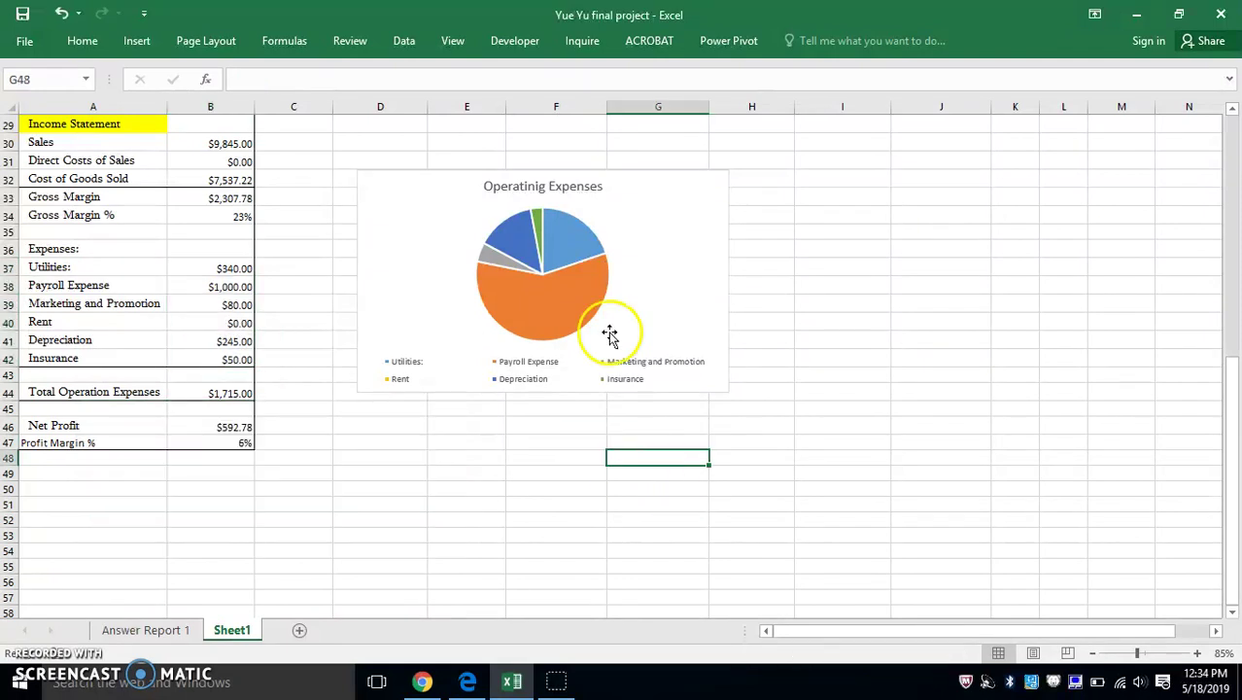
Step: Examine the operating expenses pie chart and the A37:B42 source data behind its slices
left_click(559, 319)
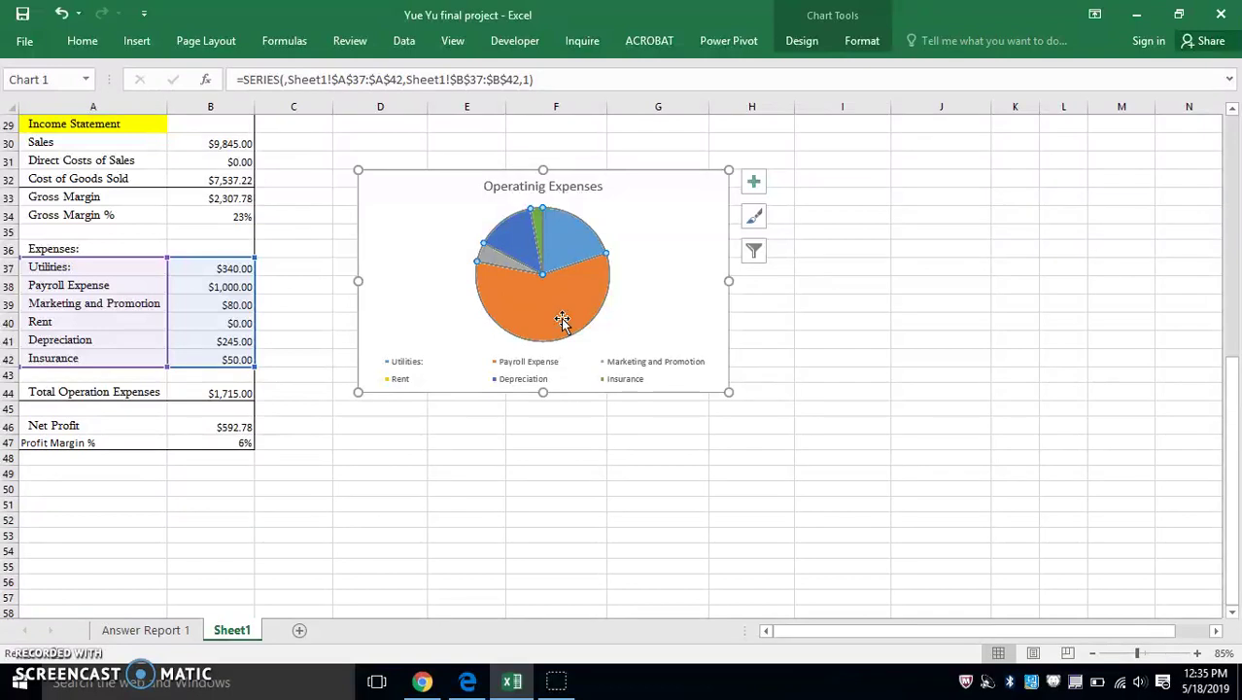
left_click(652, 309)
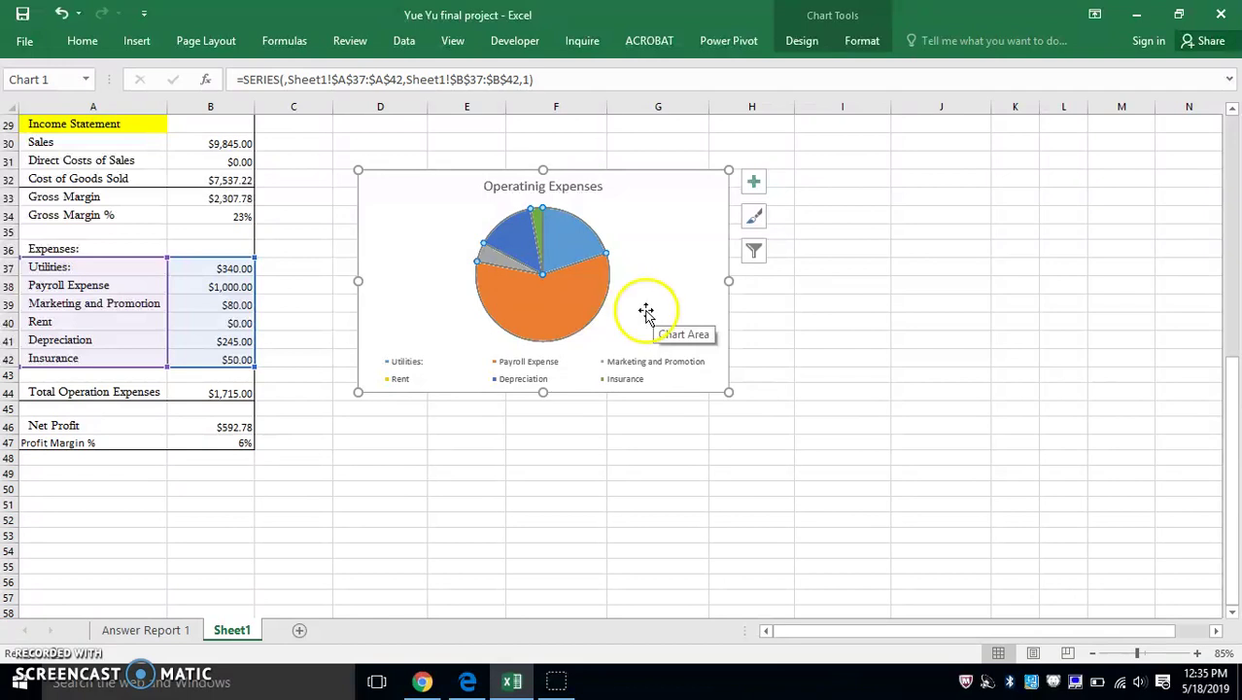
left_click(646, 311)
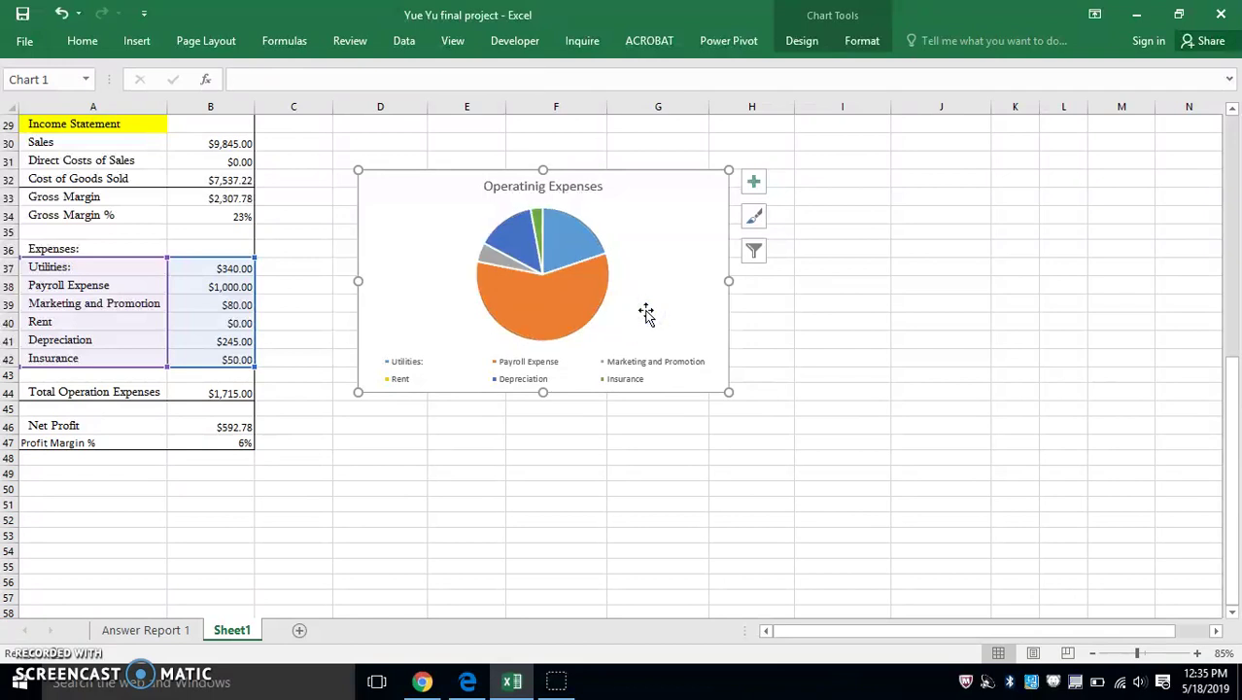